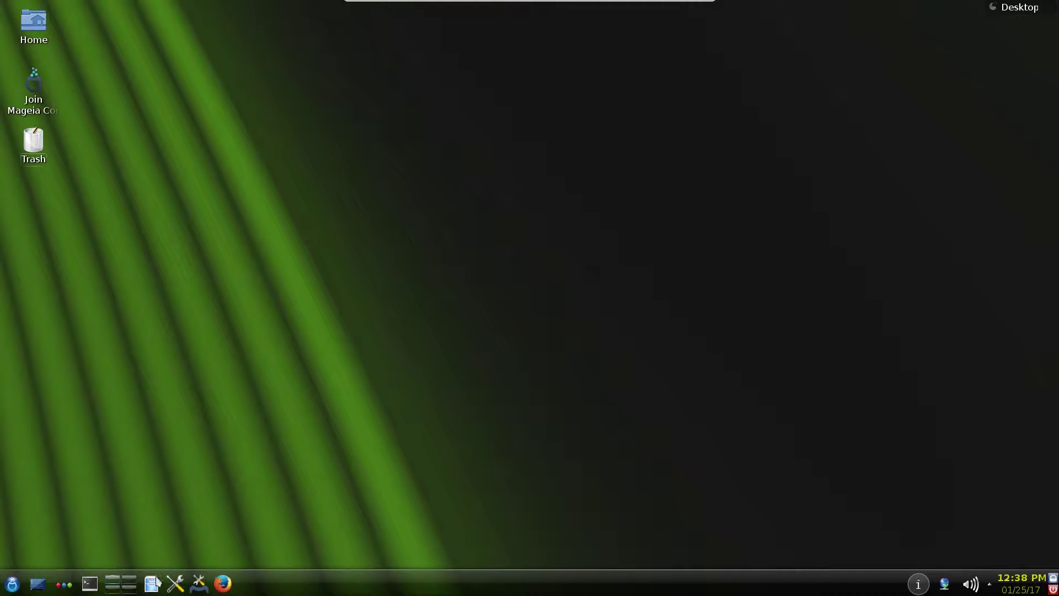
Open Dolphin on the Home folder, restore it, centre it, and maximize it again
{"action": "left_click", "coordinate": [153, 583]}
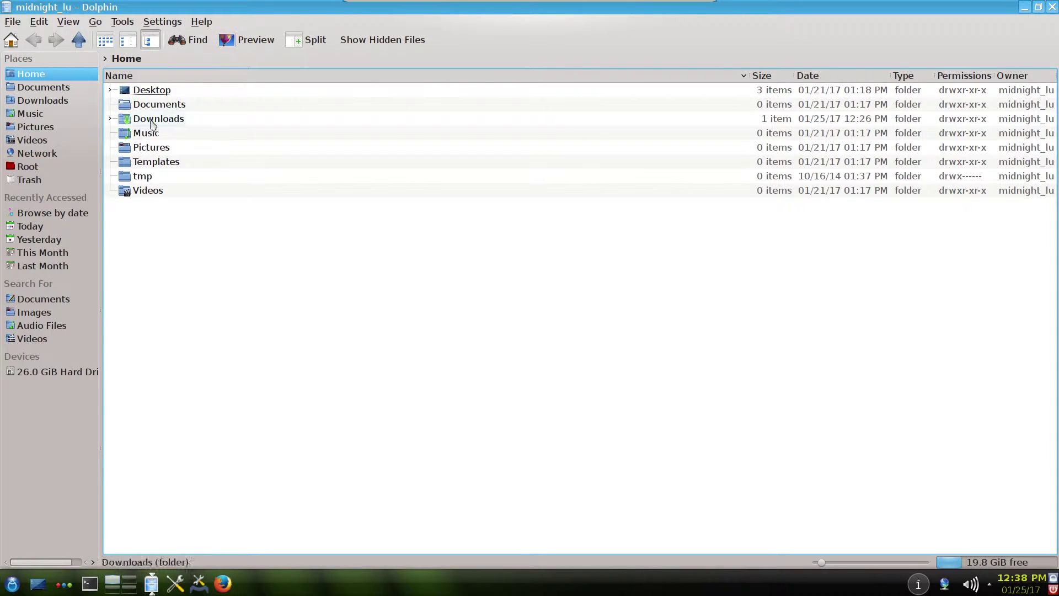
{"action": "double_click", "coordinate": [556, 10]}
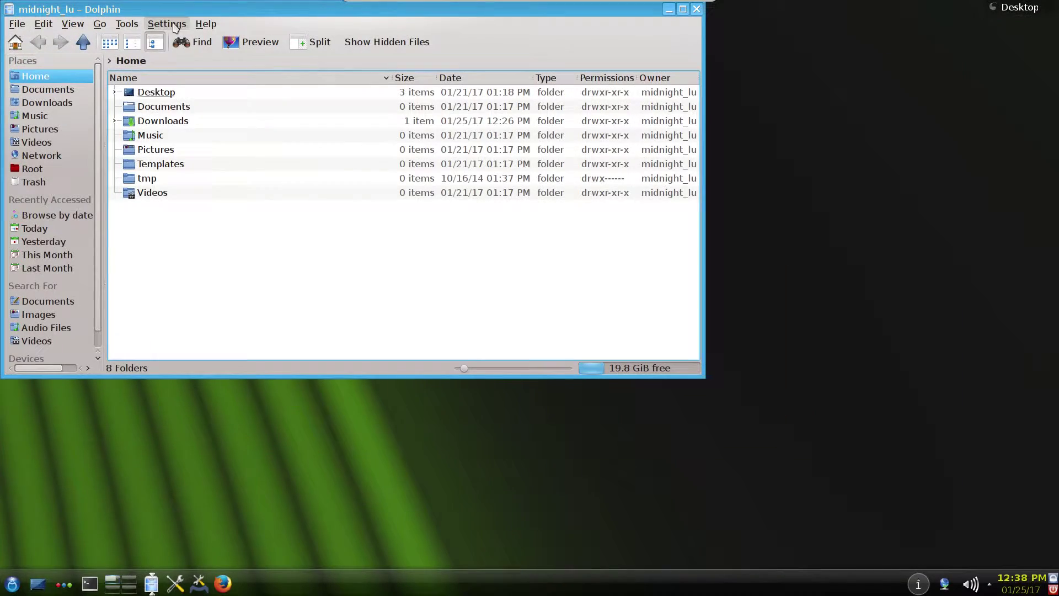
{"action": "left_click_drag", "start_coordinate": [258, 10], "coordinate": [434, 59]}
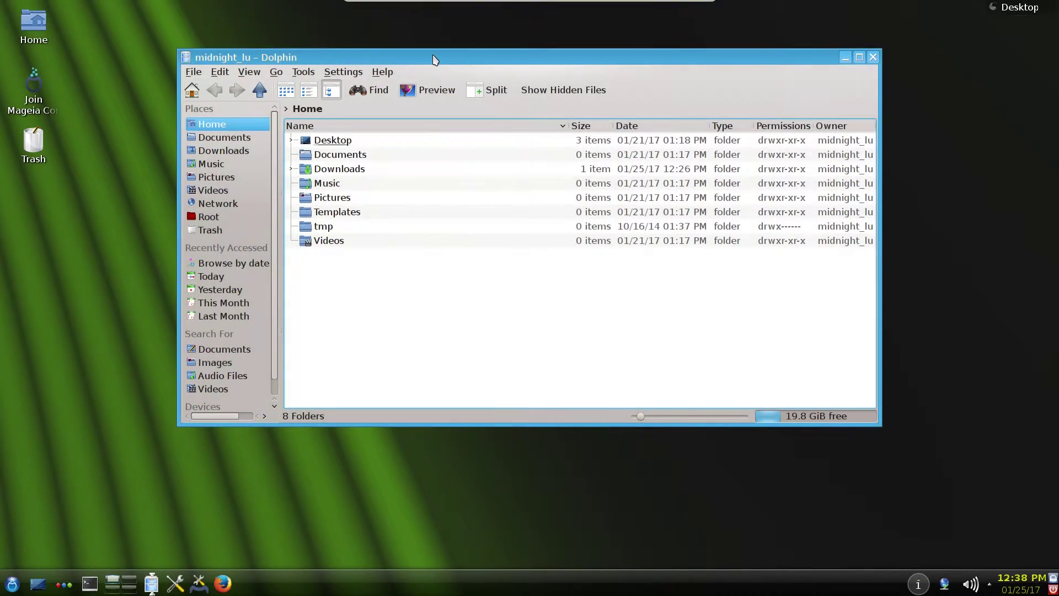
{"action": "double_click", "coordinate": [434, 59]}
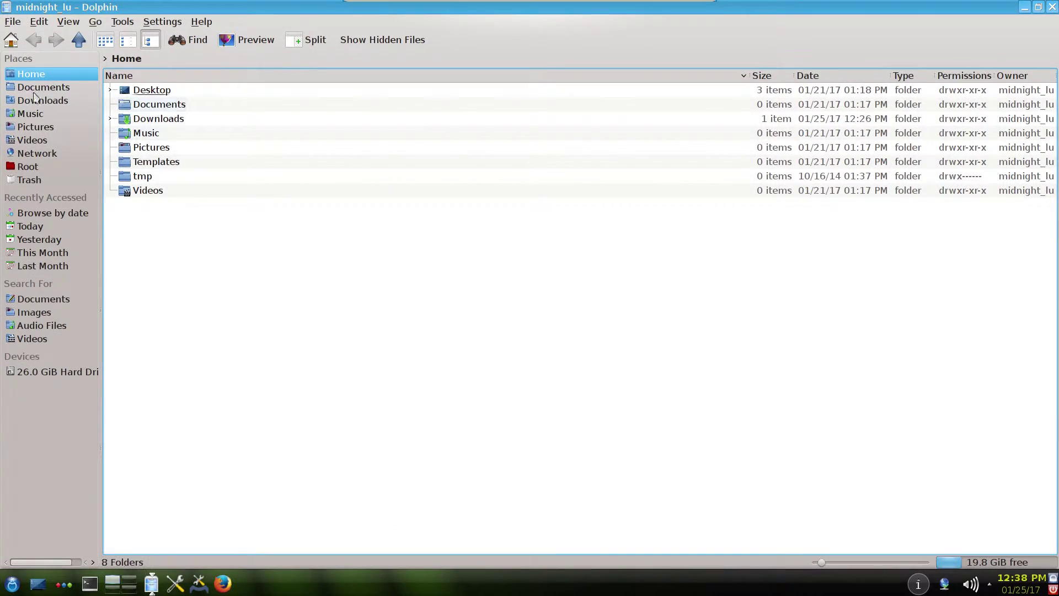
Glance at the application launcher, close Dolphin, and launch System Settings
{"action": "left_click", "coordinate": [12, 583]}
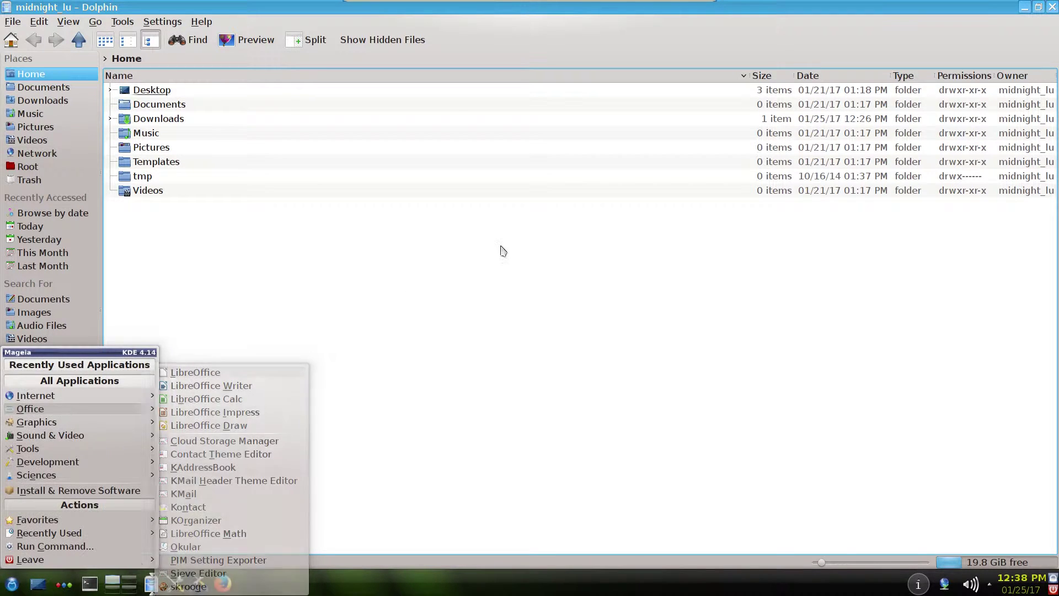
{"action": "left_click", "coordinate": [397, 319]}
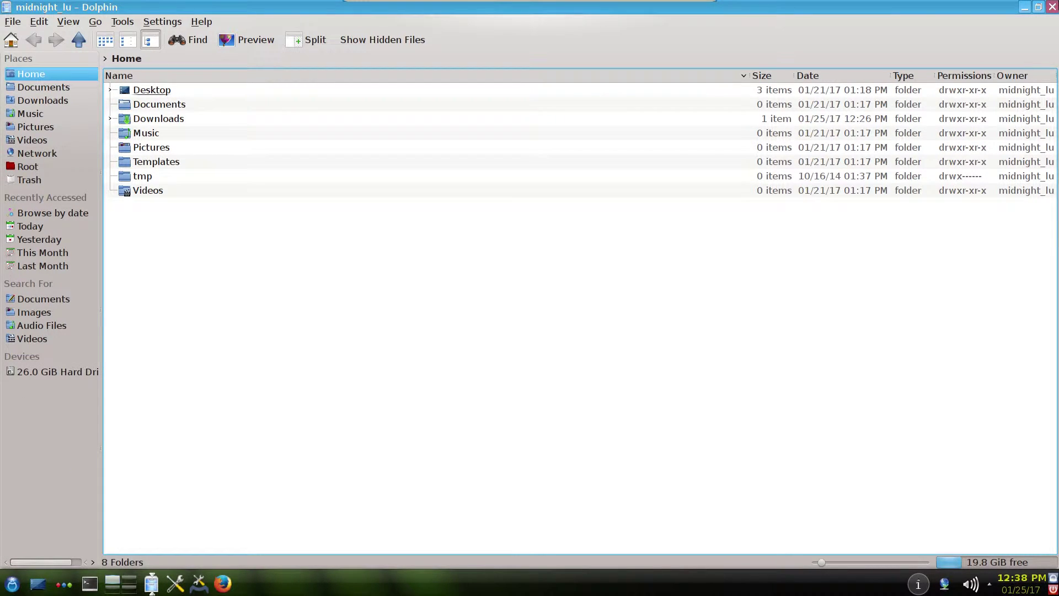
{"action": "left_click", "coordinate": [1052, 6]}
{"action": "left_click", "coordinate": [175, 583]}
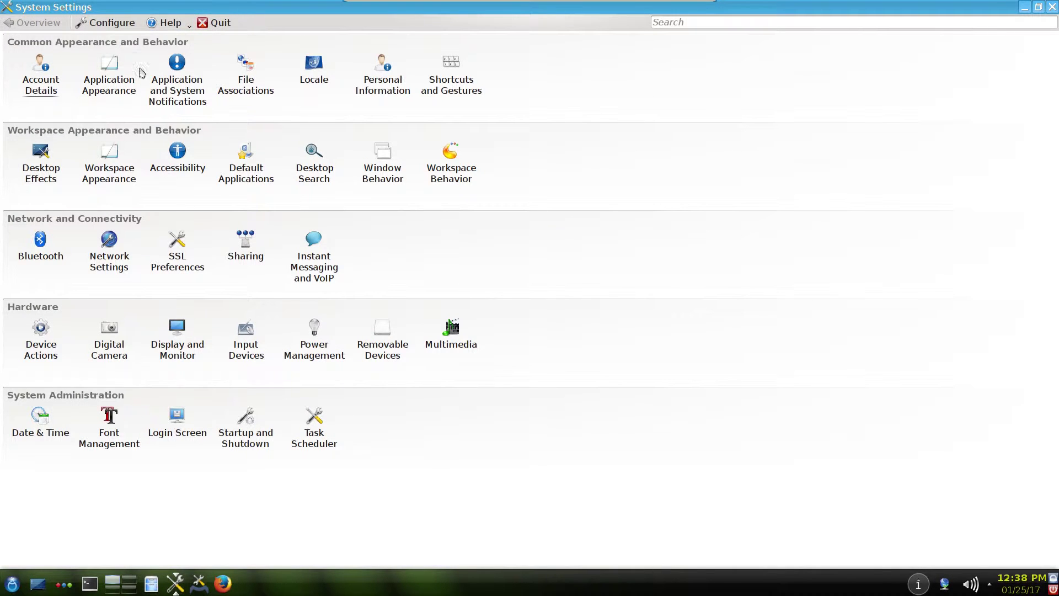
Go to the Icons page under Application Appearance
{"action": "left_click", "coordinate": [113, 74]}
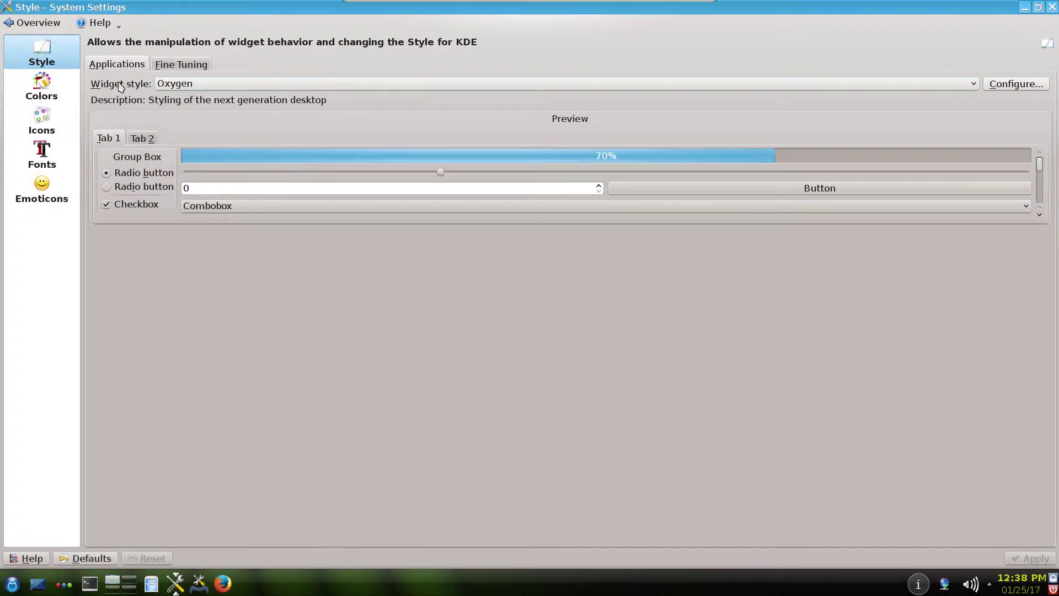
{"action": "left_click", "coordinate": [43, 124]}
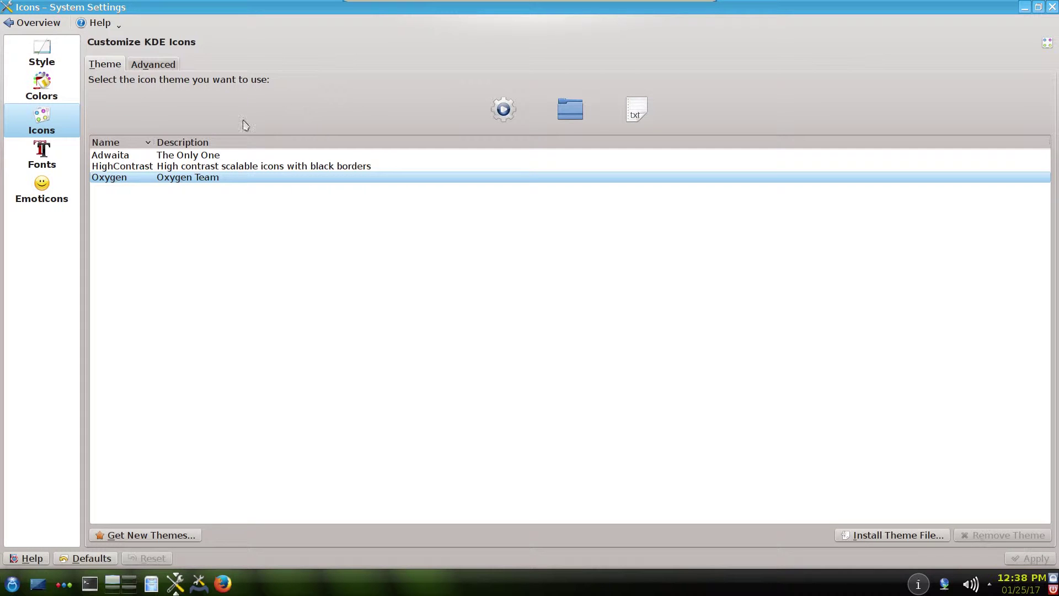
{"action": "left_click", "coordinate": [118, 177]}
Preview the HighContrast and Adwaita themes, reselect Oxygen, and open Get New Themes
{"action": "left_click", "coordinate": [118, 166]}
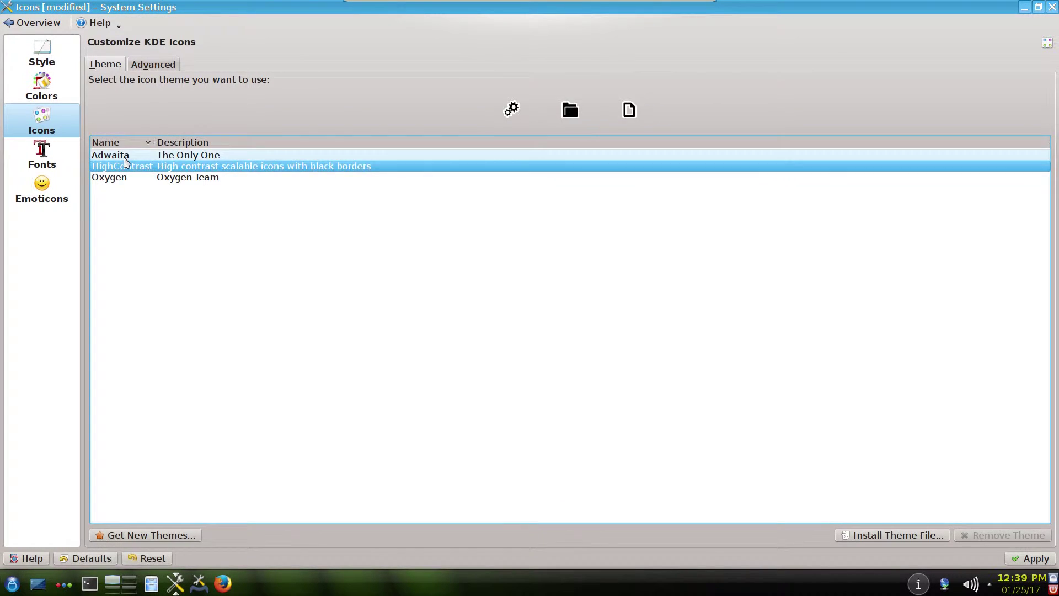
{"action": "left_click", "coordinate": [118, 156]}
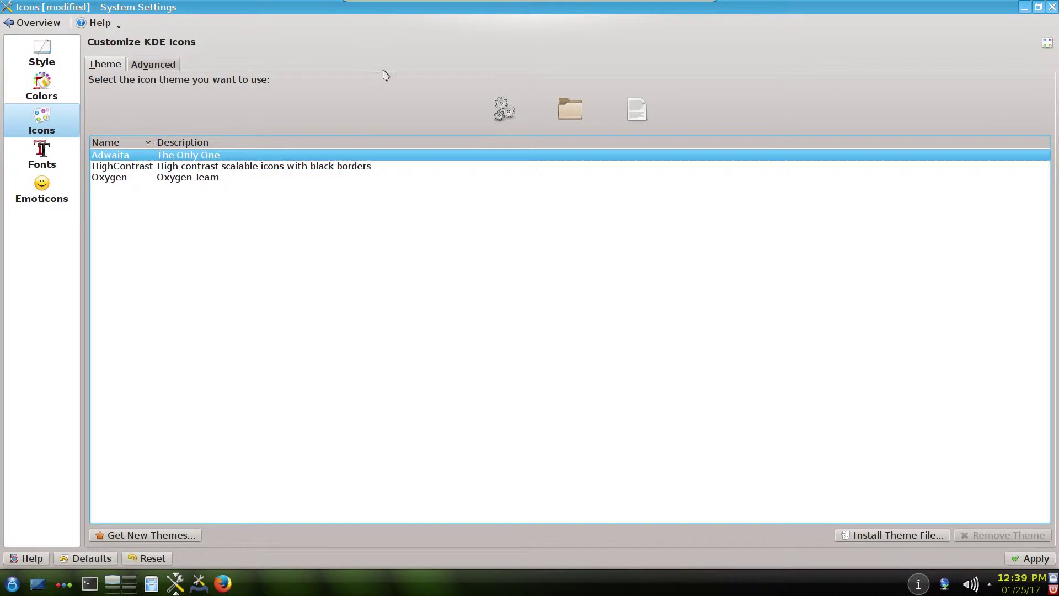
{"action": "left_click", "coordinate": [138, 180]}
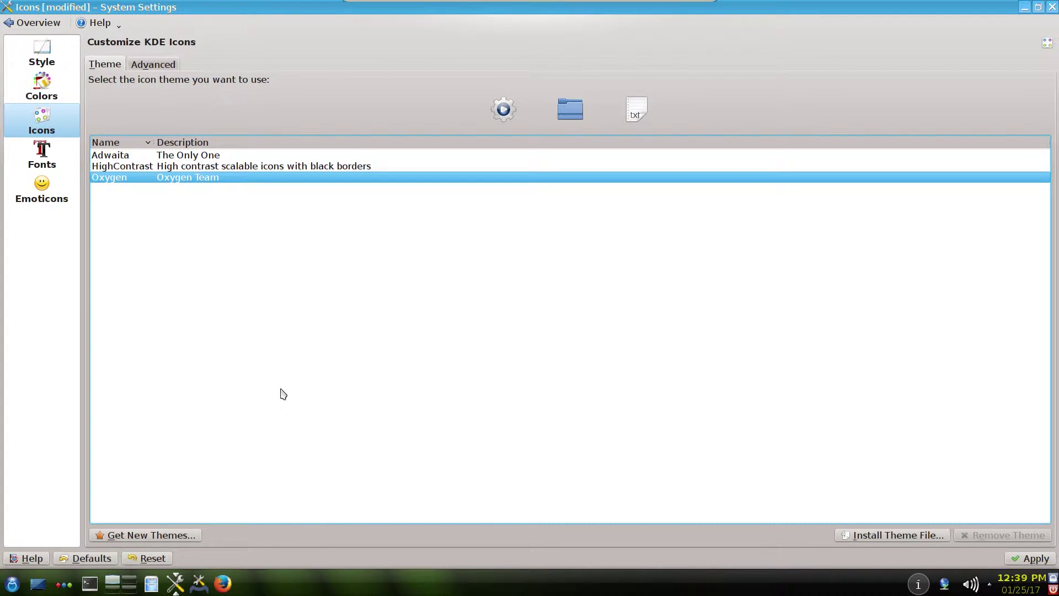
{"action": "left_click", "coordinate": [138, 536]}
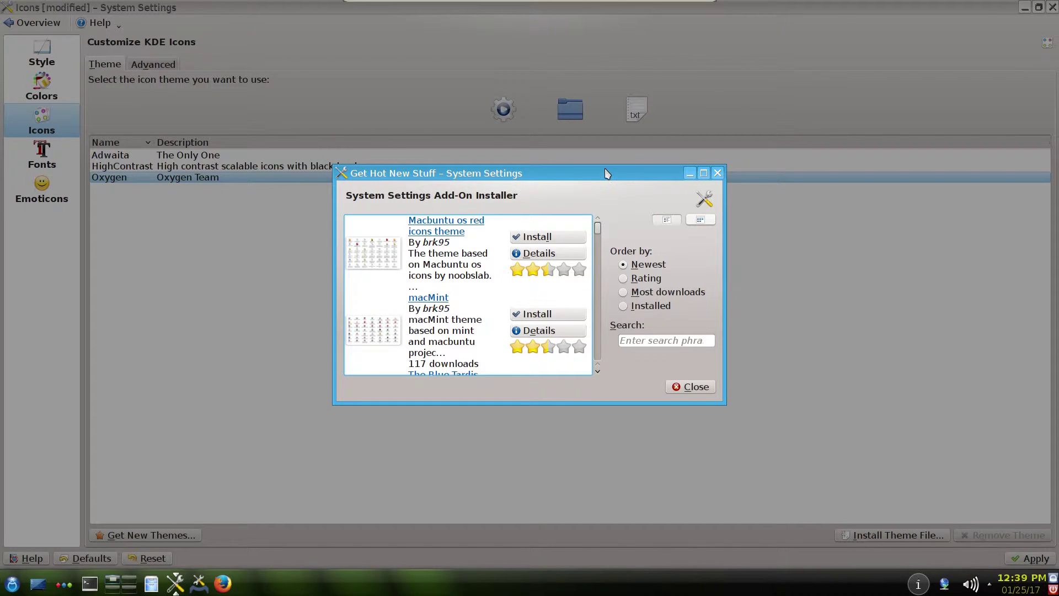
Sort the add-ons by most downloads and install a La Capitaine version
{"action": "left_click_drag", "start_coordinate": [606, 173], "coordinate": [639, 145]}
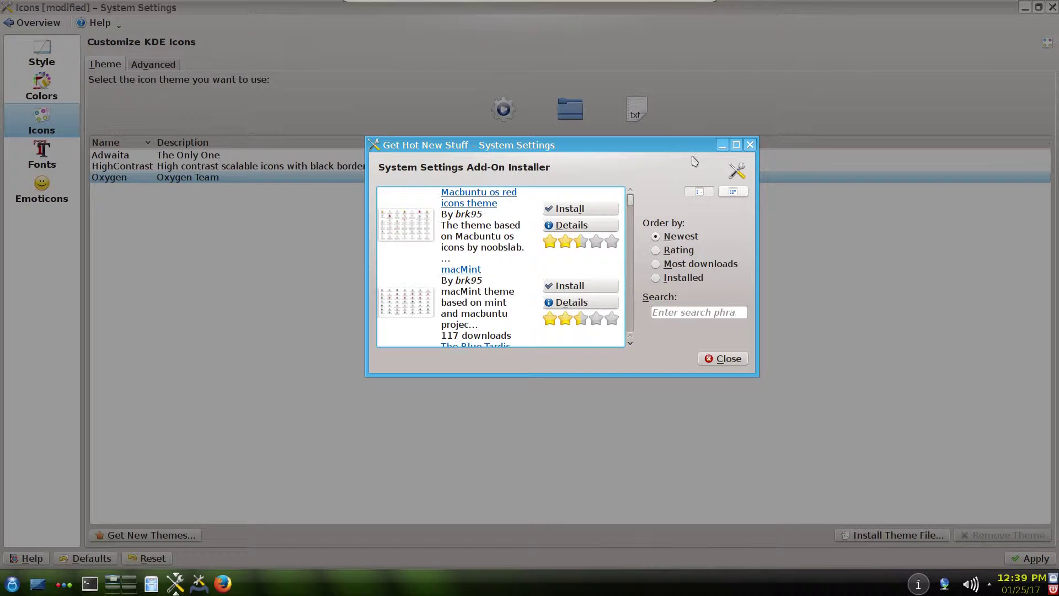
{"action": "left_click", "coordinate": [689, 251]}
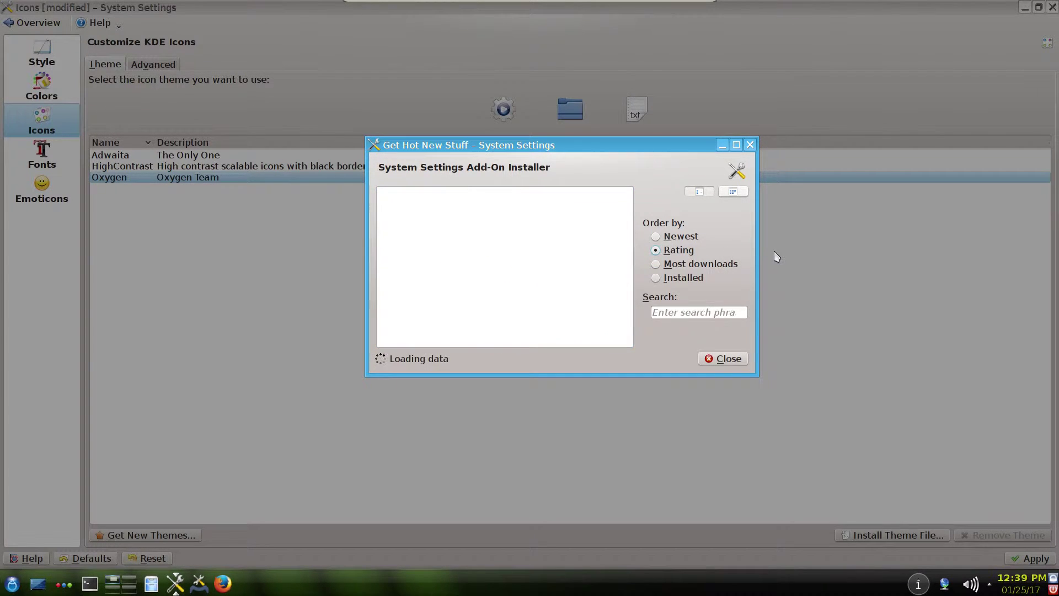
{"action": "left_click", "coordinate": [731, 263]}
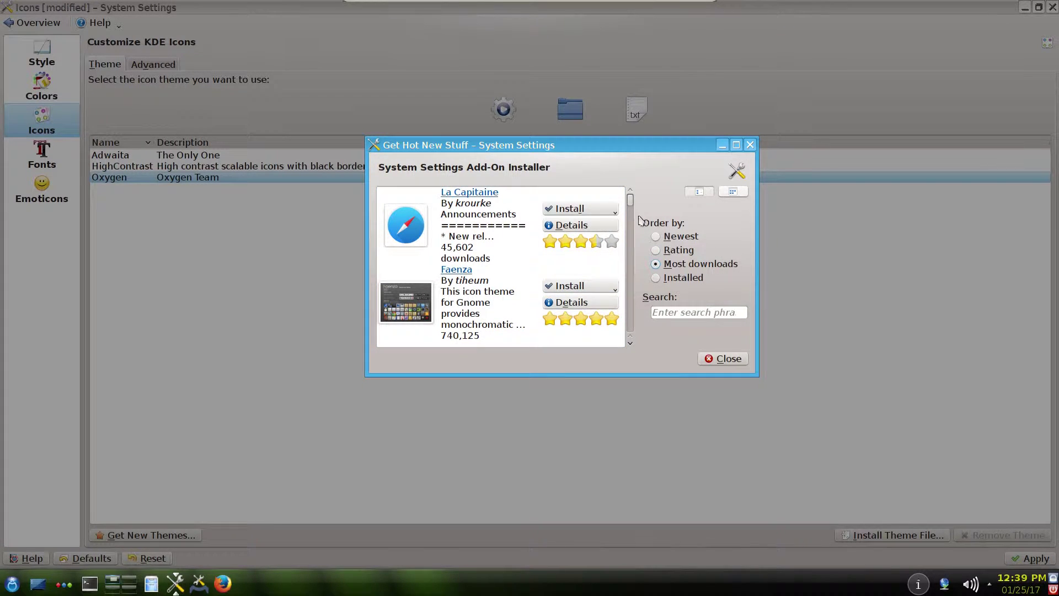
{"action": "left_click", "coordinate": [587, 210]}
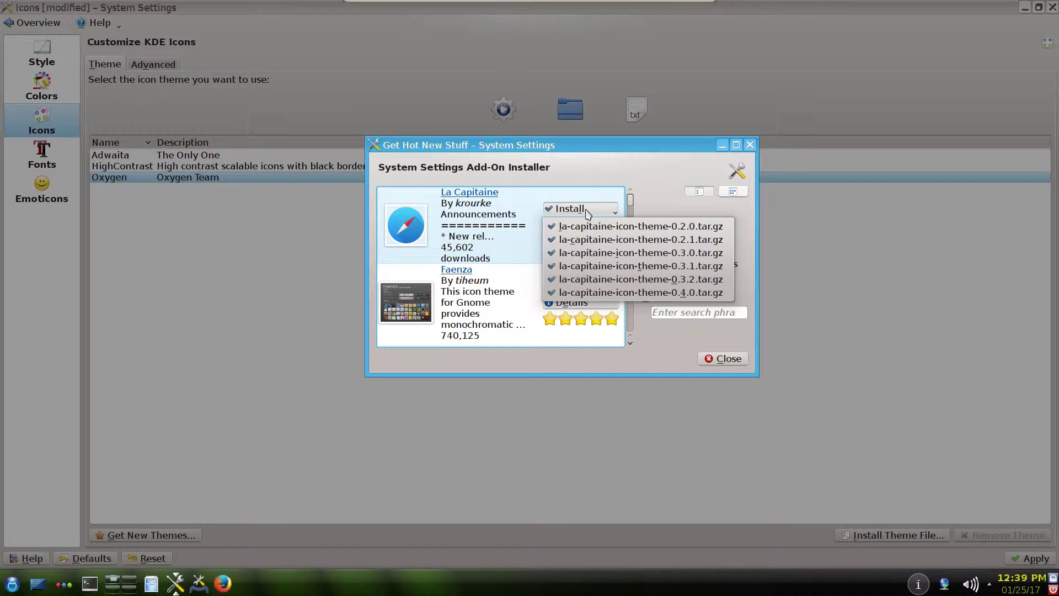
{"action": "left_click", "coordinate": [593, 230]}
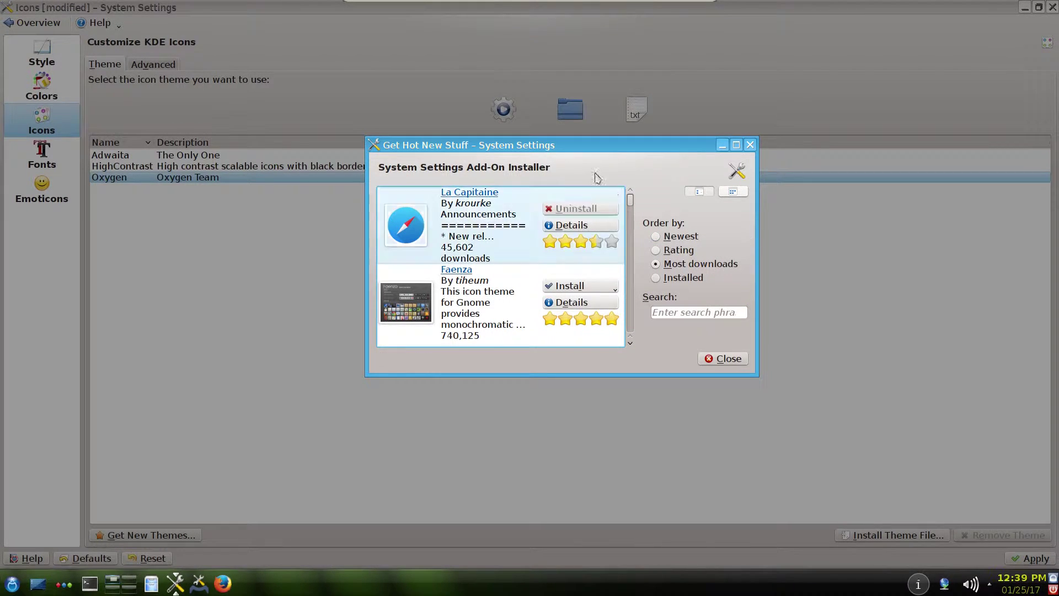
Try installing Faenza from its sources and scroll through the resulting file-not-found error
{"action": "left_click_drag", "start_coordinate": [594, 143], "coordinate": [578, 145]}
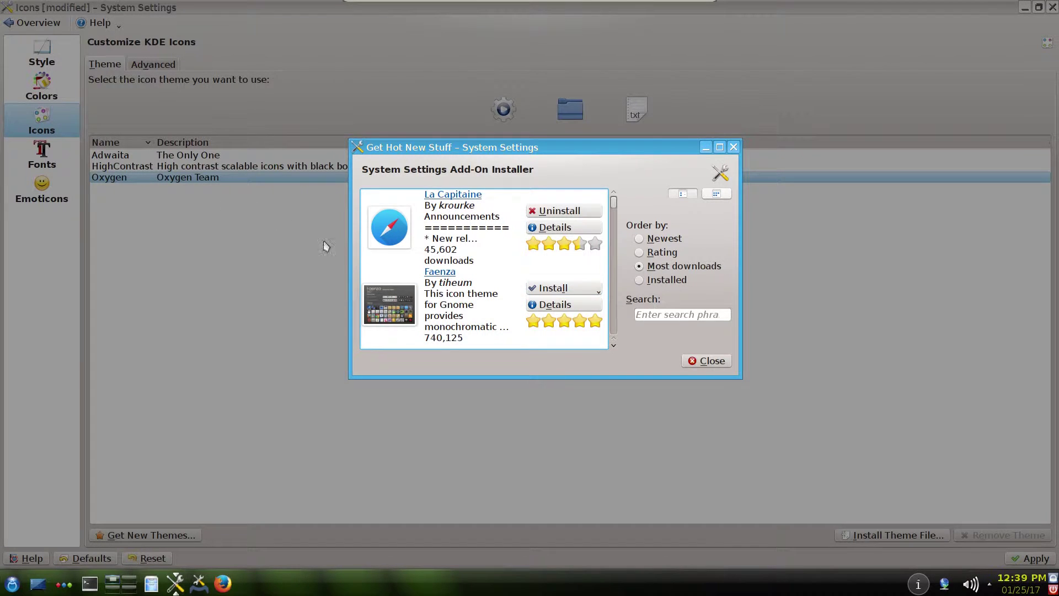
{"action": "left_click", "coordinate": [579, 291]}
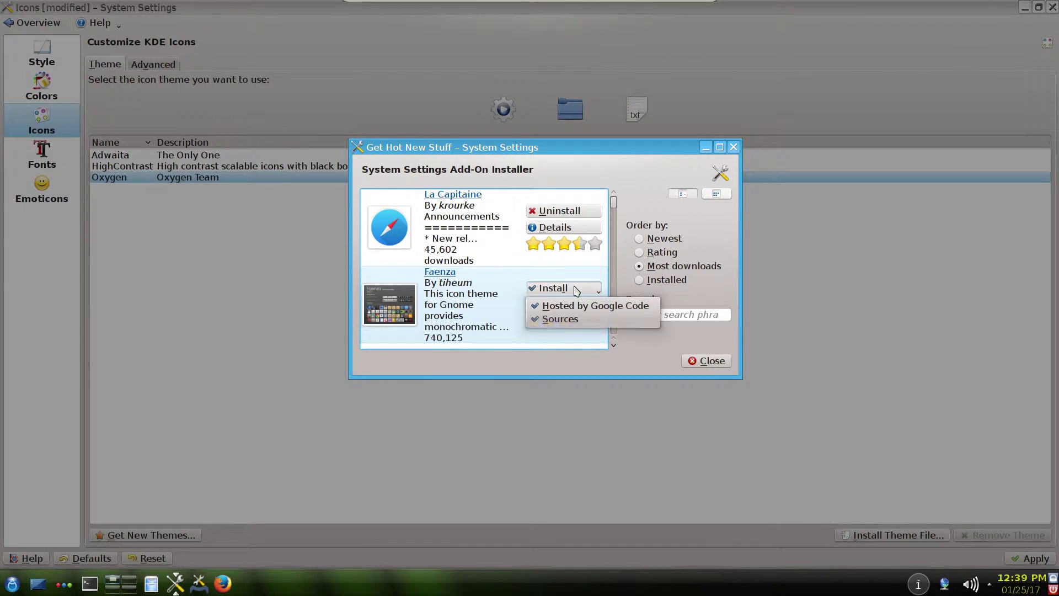
{"action": "left_click", "coordinate": [560, 320]}
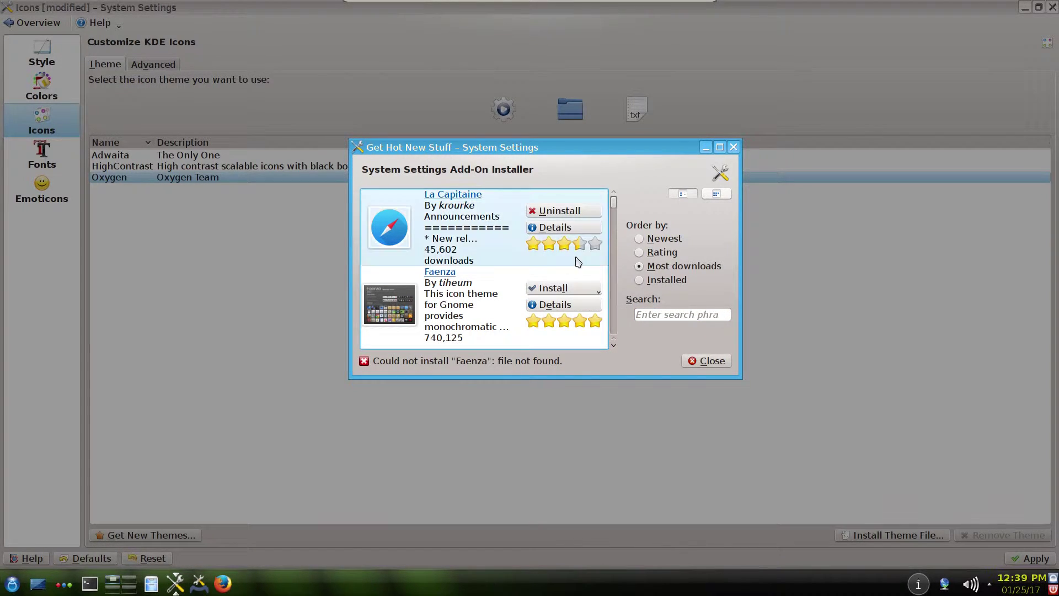
{"action": "scroll", "coordinate": [538, 265], "scroll_direction": "down", "scroll_amount": 5}
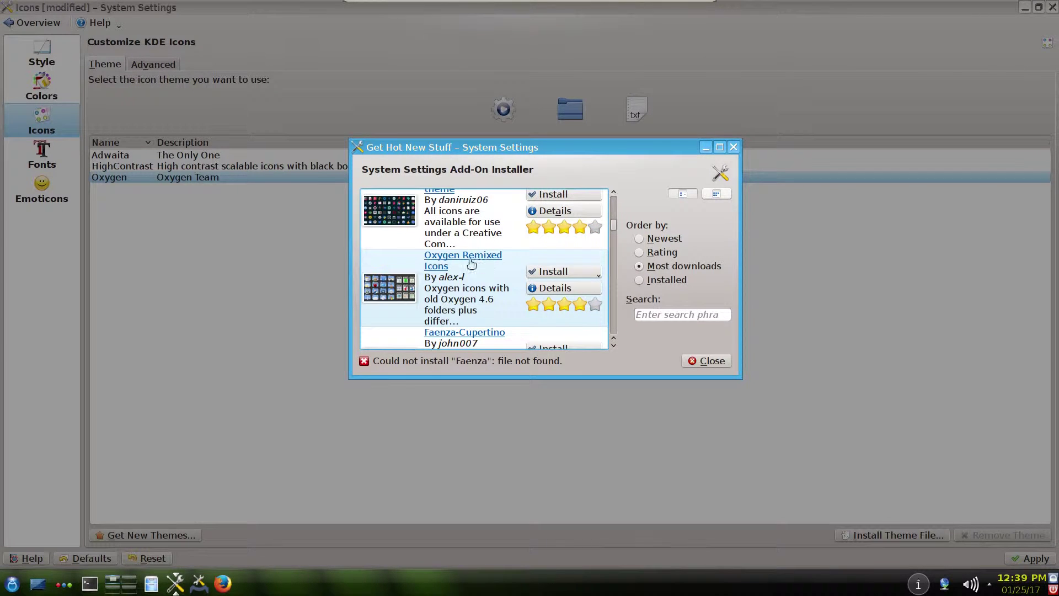
{"action": "scroll", "coordinate": [527, 270], "scroll_direction": "down", "scroll_amount": 3}
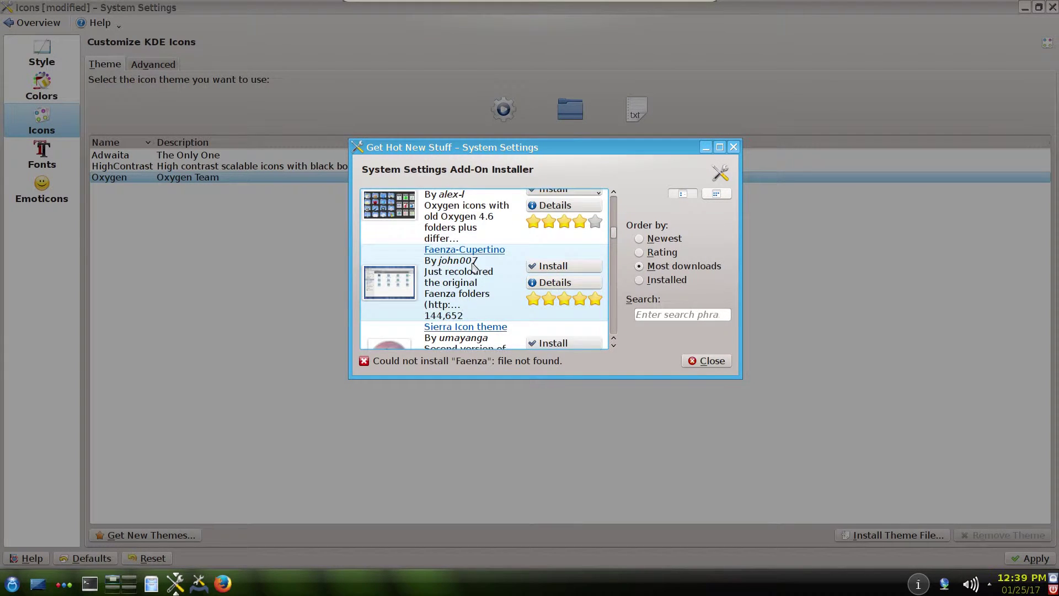
{"action": "scroll", "coordinate": [473, 267], "scroll_direction": "down", "scroll_amount": 3}
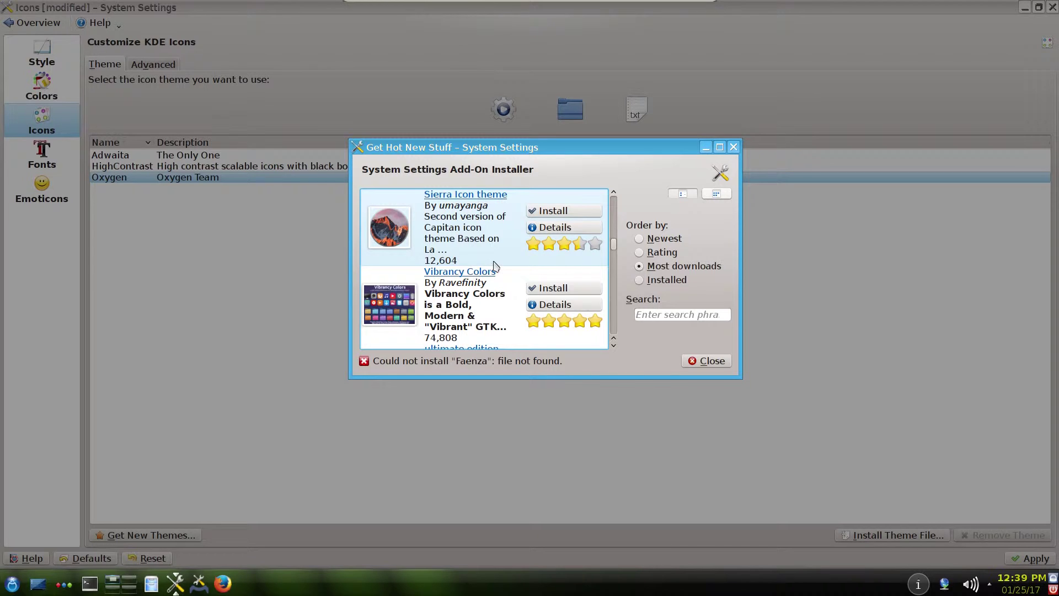
Close the installer, pick La Capitaine then Oxygen again, and close settings discarding changes
{"action": "left_click", "coordinate": [710, 360]}
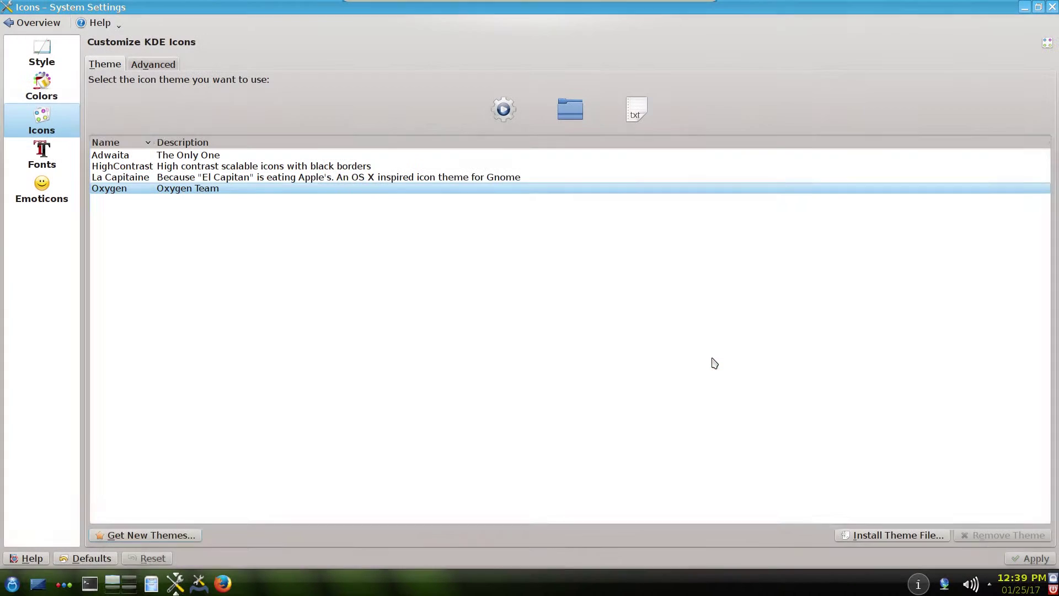
{"action": "left_click", "coordinate": [136, 182]}
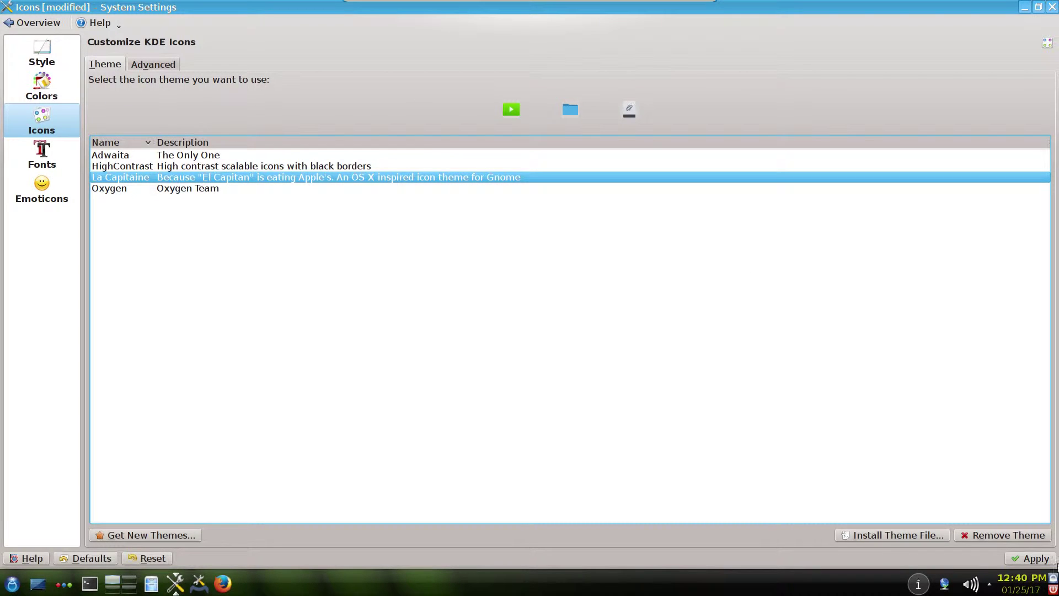
{"action": "left_click", "coordinate": [120, 189]}
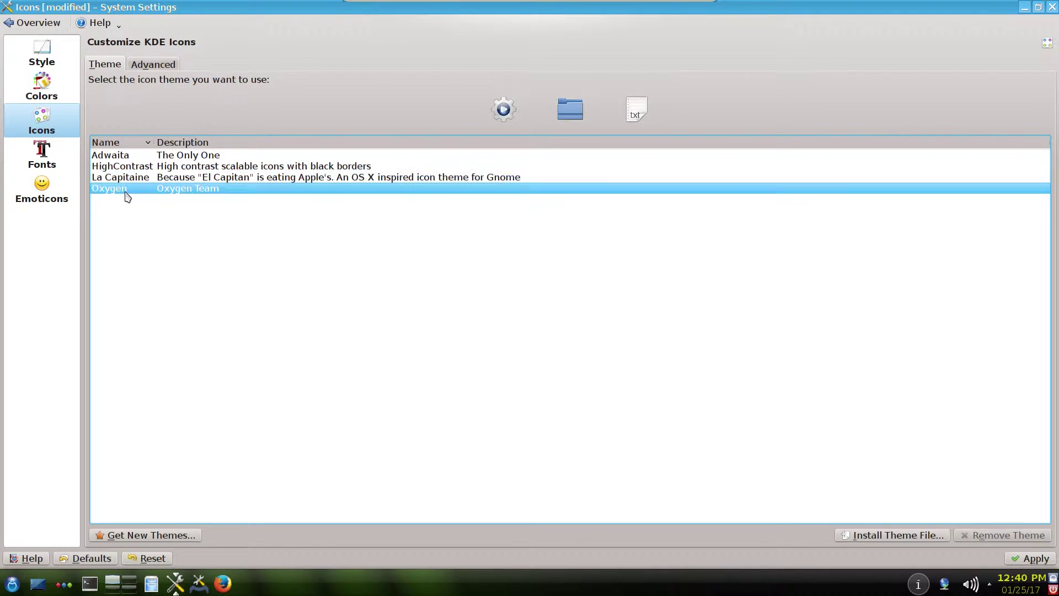
{"action": "left_click", "coordinate": [1052, 8]}
{"action": "left_click", "coordinate": [588, 310]}
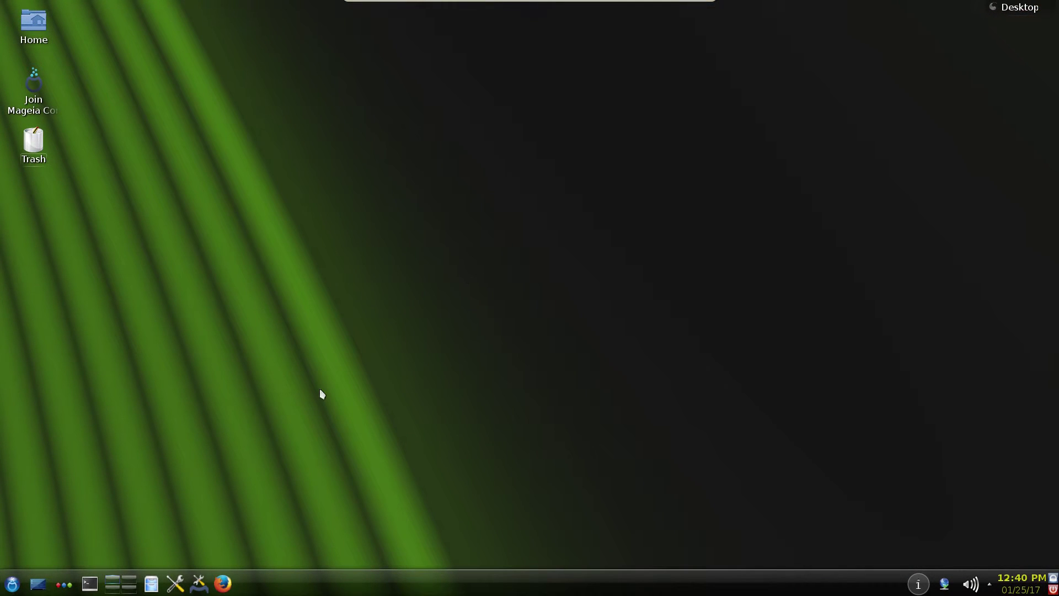
Launch Firefox and search the web for 'kde look'
{"action": "left_click", "coordinate": [222, 584]}
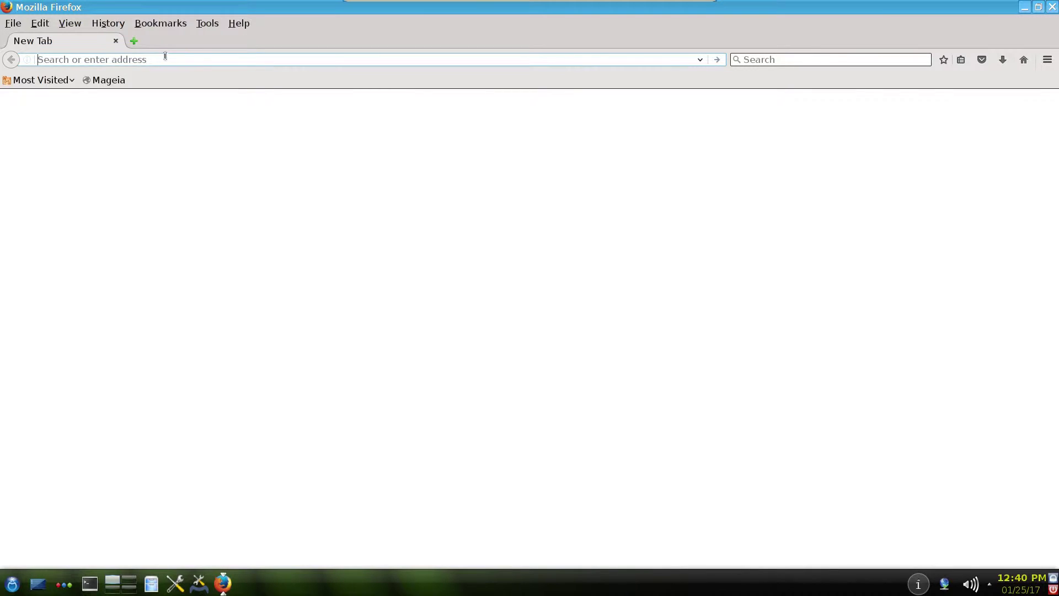
{"action": "left_click", "coordinate": [767, 58]}
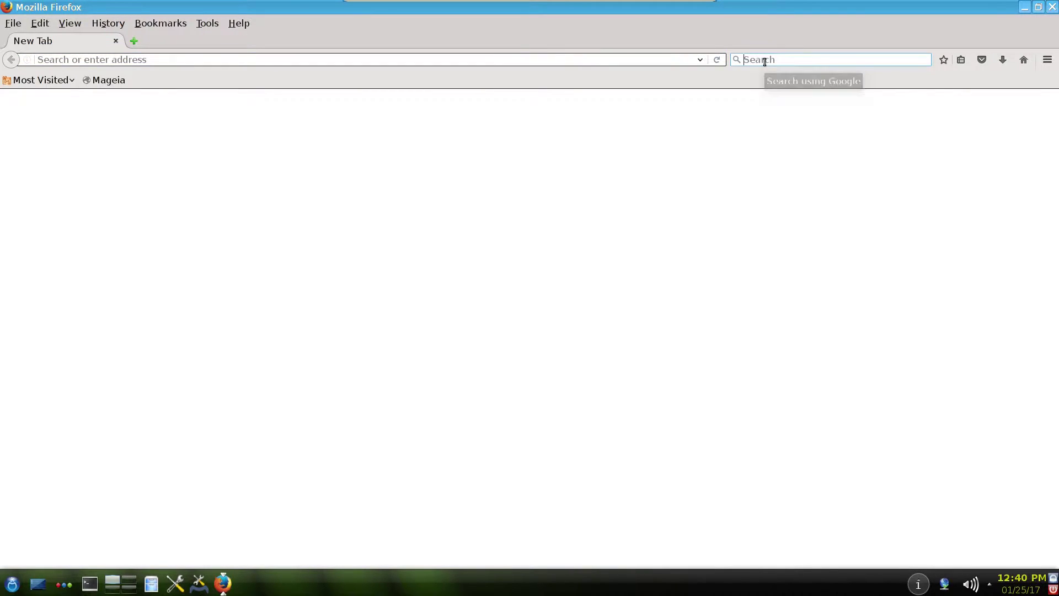
{"action": "type", "text": "kde look"}
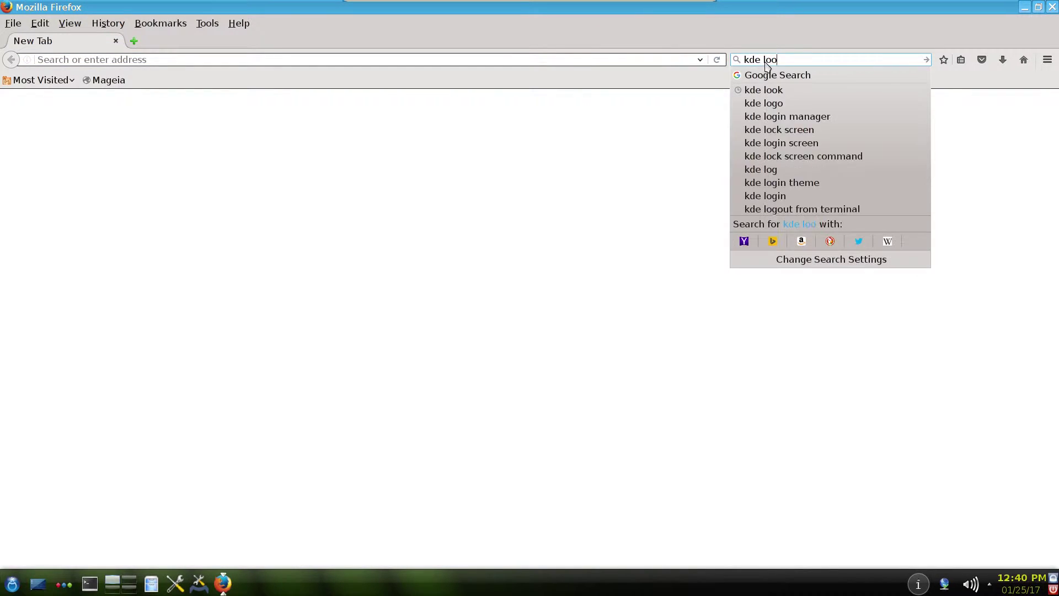
{"action": "key", "text": "Return"}
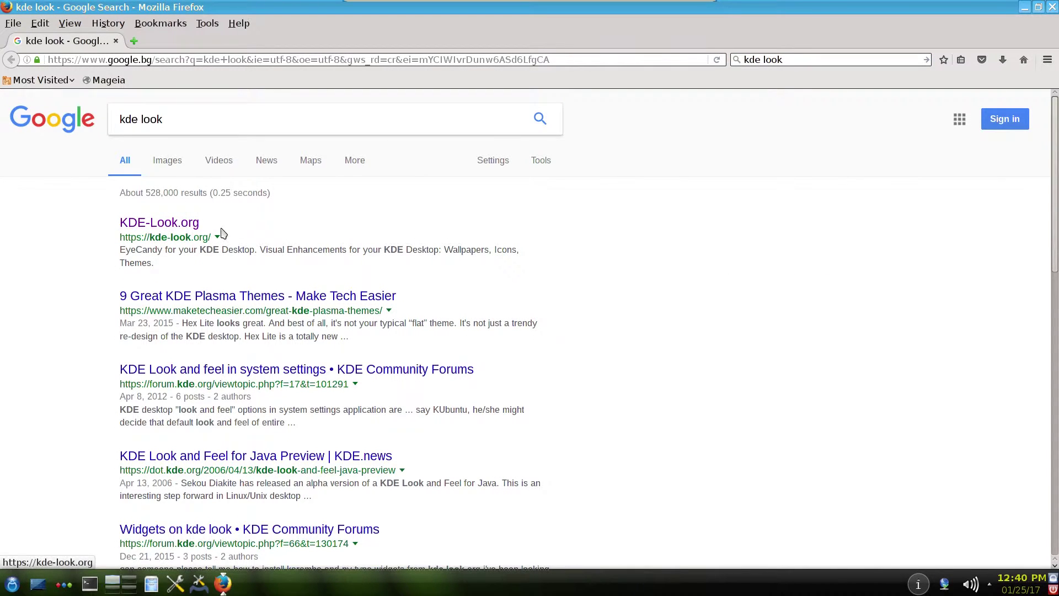
Open the KDE-Look.org result and go to its Icon Themes category
{"action": "left_click", "coordinate": [161, 224]}
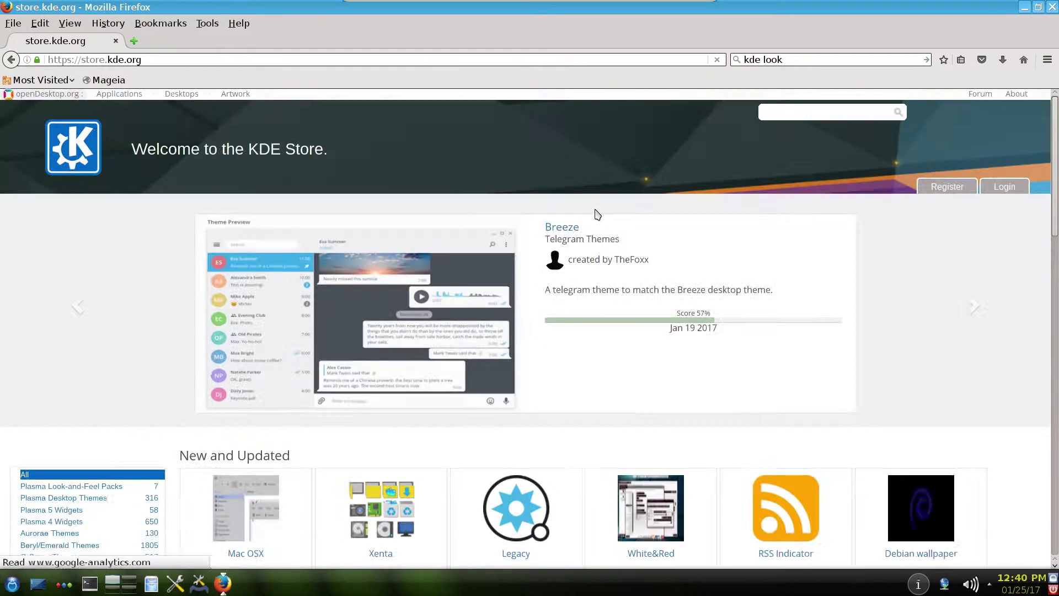
{"action": "scroll", "coordinate": [183, 236], "scroll_direction": "down", "scroll_amount": 3}
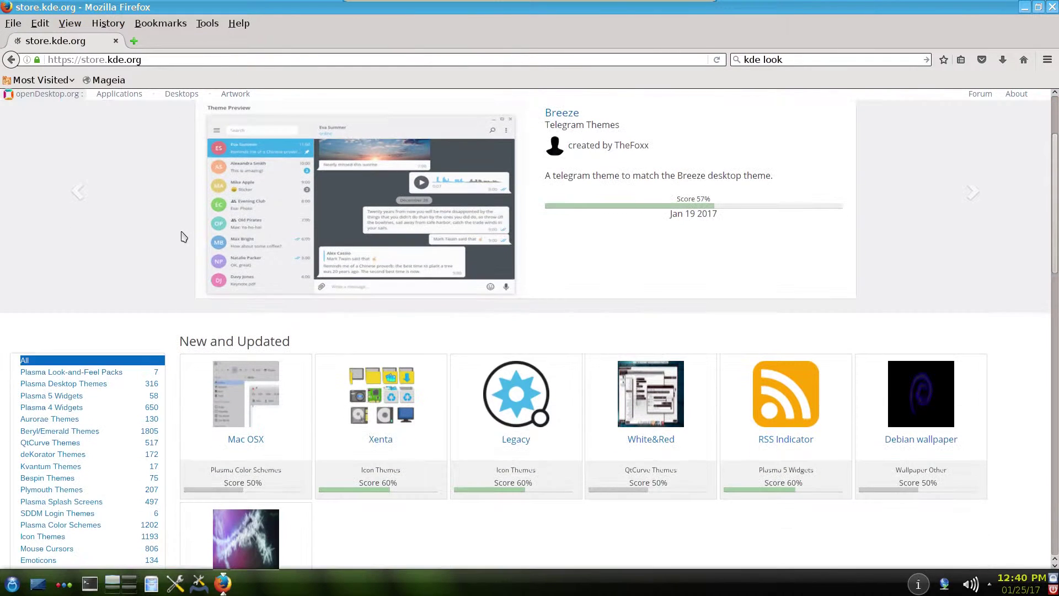
{"action": "scroll", "coordinate": [160, 164], "scroll_direction": "down", "scroll_amount": 4}
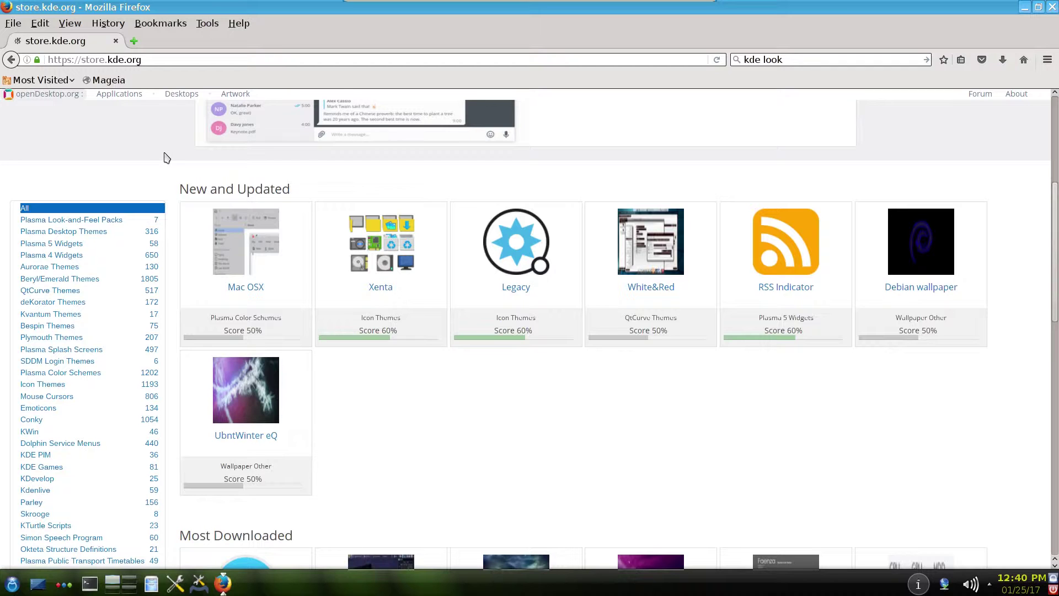
{"action": "scroll", "coordinate": [167, 157], "scroll_direction": "down", "scroll_amount": 1}
{"action": "scroll", "coordinate": [167, 157], "scroll_direction": "down", "scroll_amount": 3}
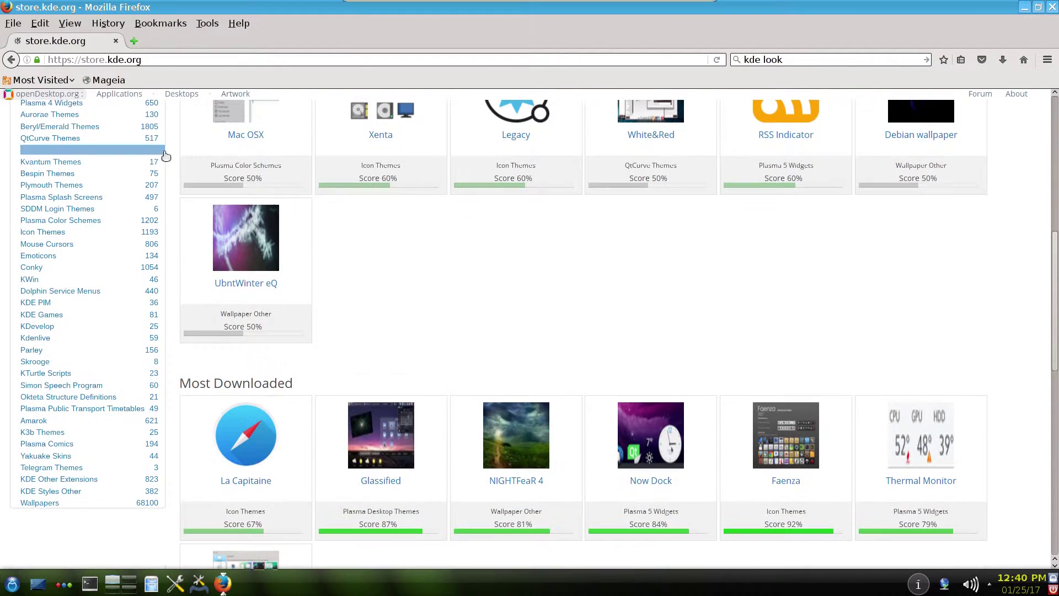
{"action": "left_click", "coordinate": [56, 233]}
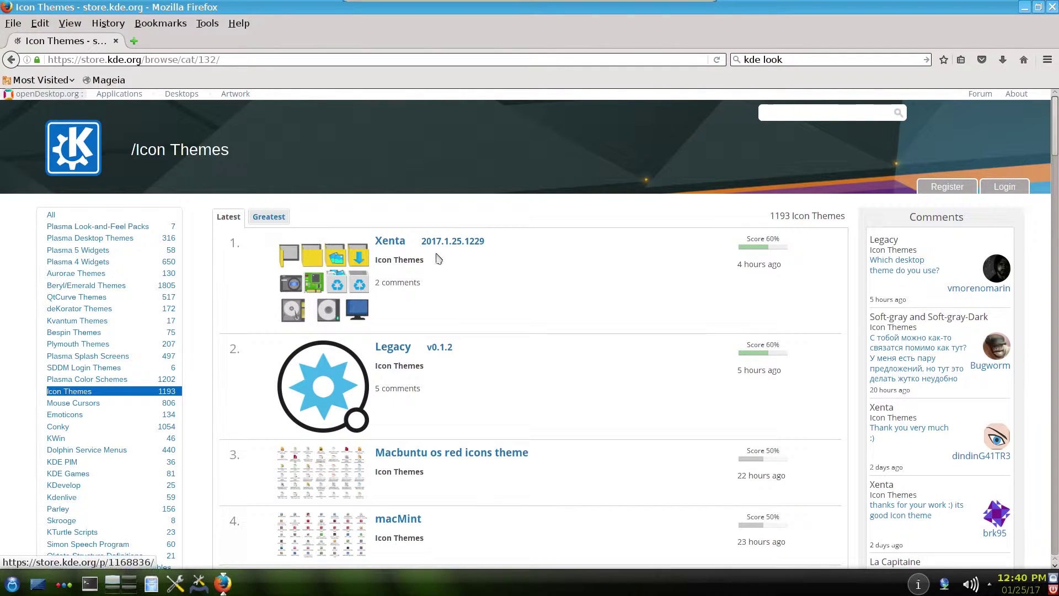
Find and open The Blue Tardis Icon Theme page in the Icon Themes list
{"action": "scroll", "coordinate": [561, 312], "scroll_direction": "down", "scroll_amount": 4}
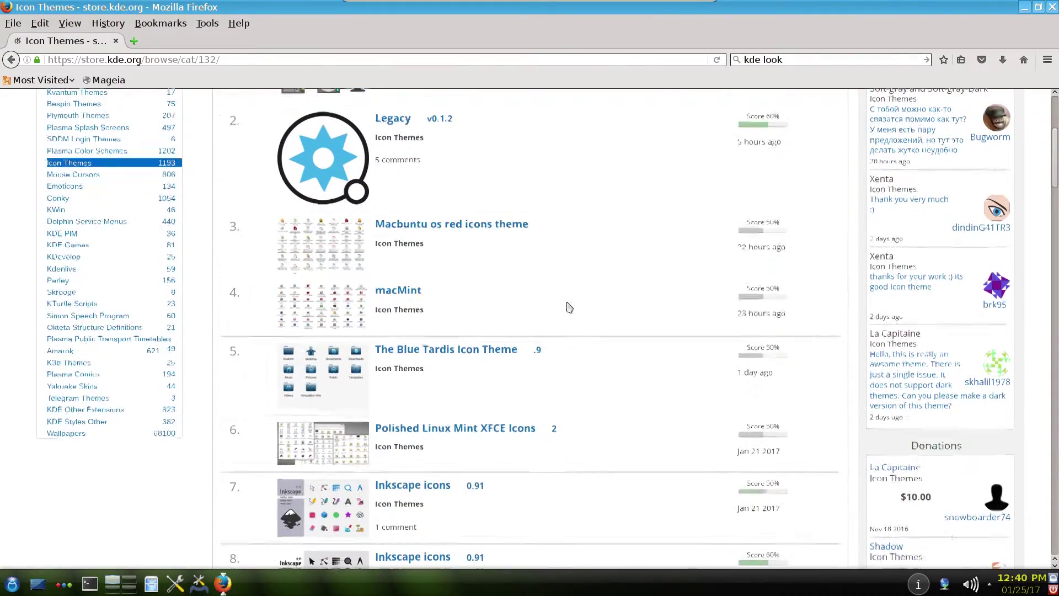
{"action": "scroll", "coordinate": [577, 217], "scroll_direction": "down", "scroll_amount": 1}
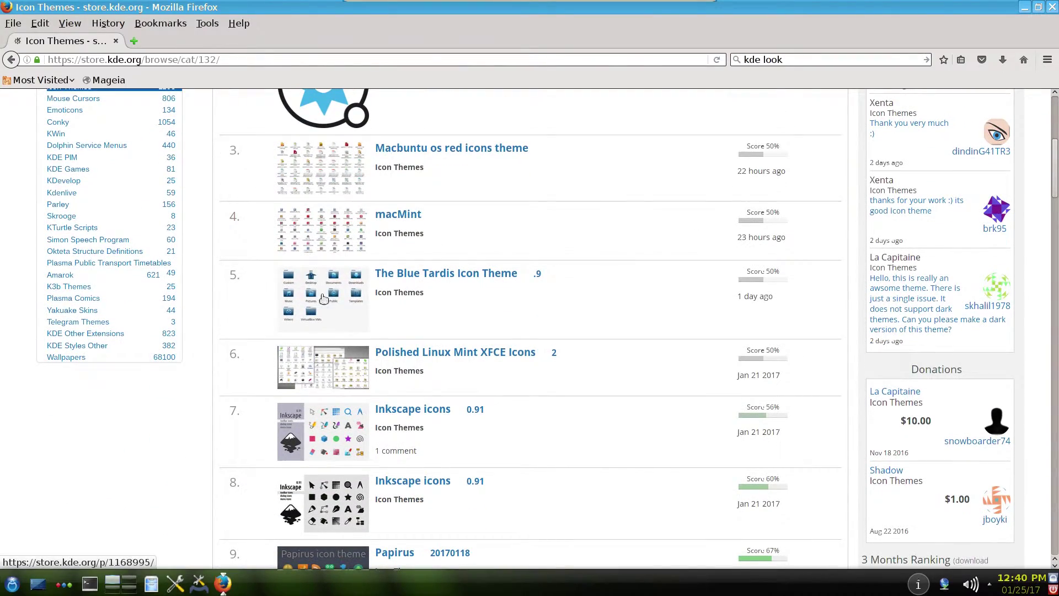
{"action": "left_click", "coordinate": [403, 273]}
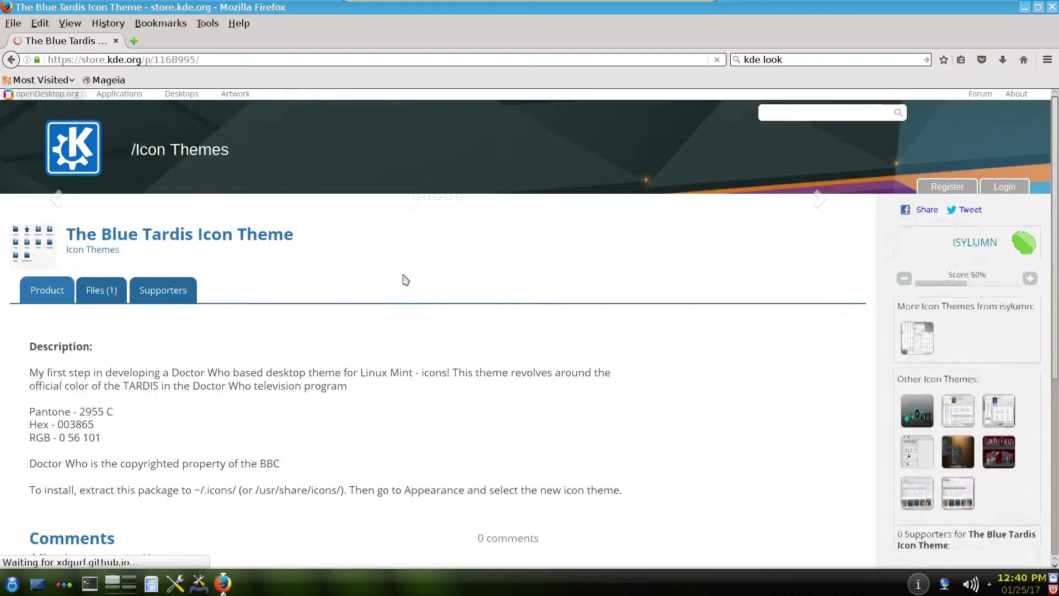
{"action": "scroll", "coordinate": [359, 318], "scroll_direction": "down", "scroll_amount": 2}
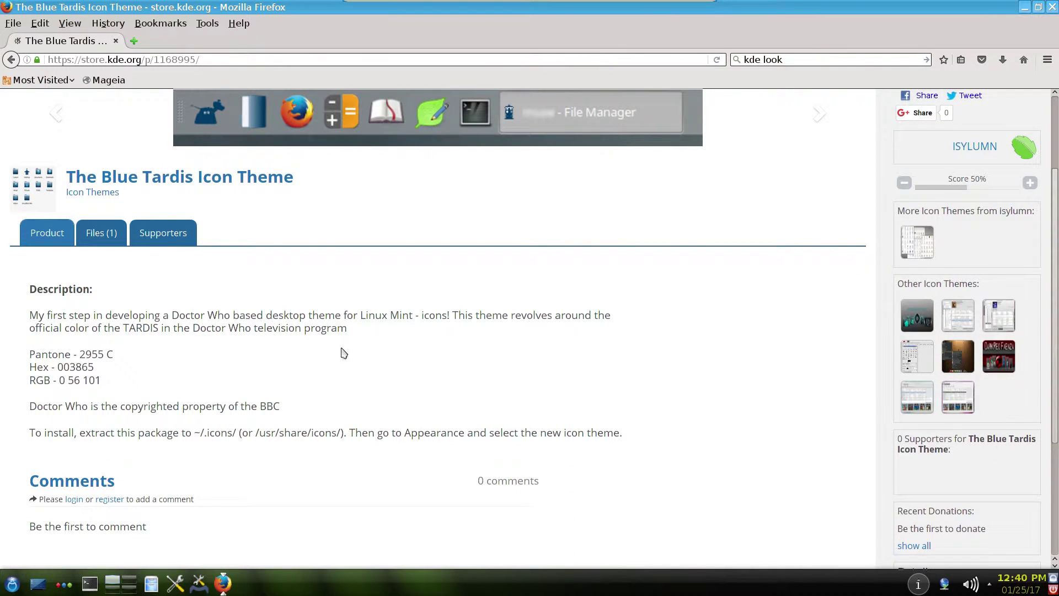
{"action": "scroll", "coordinate": [266, 320], "scroll_direction": "down", "scroll_amount": 3}
{"action": "scroll", "coordinate": [254, 366], "scroll_direction": "up", "scroll_amount": 3}
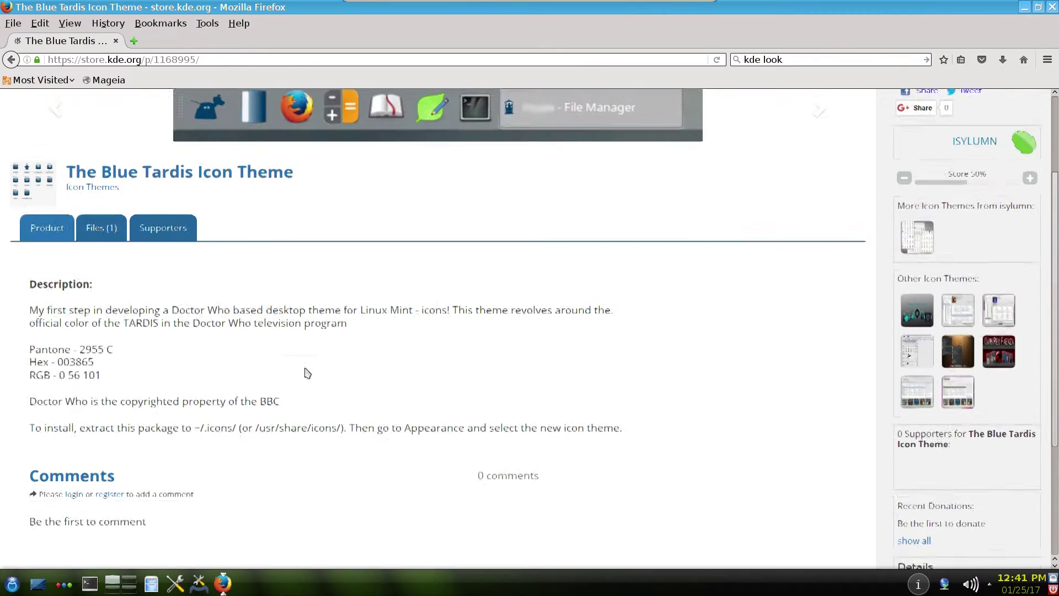
{"action": "scroll", "coordinate": [238, 390], "scroll_direction": "up", "scroll_amount": 2}
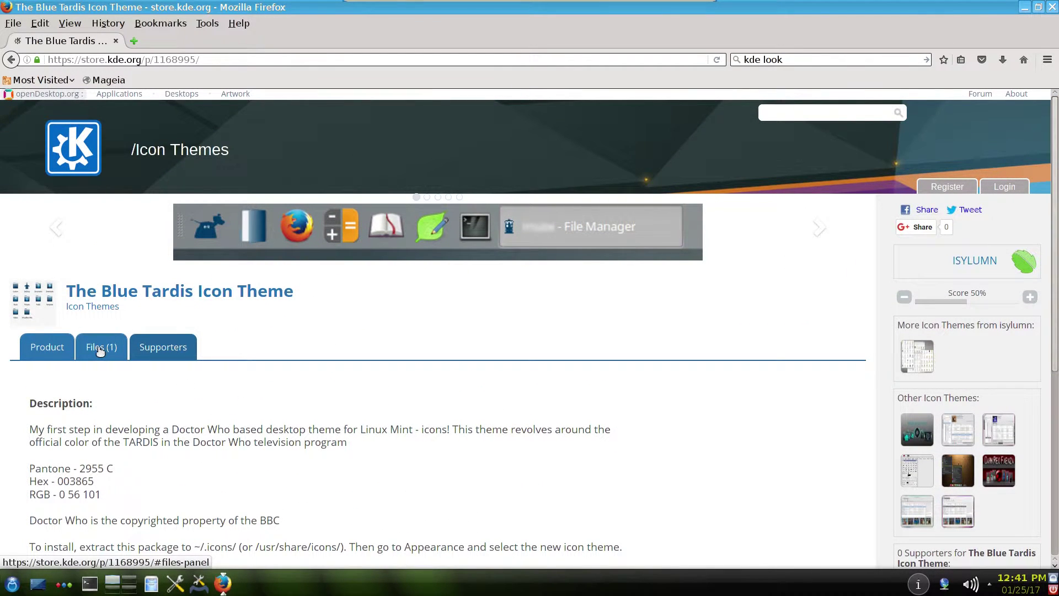
List the theme's files, dismiss the TARDIS_Blue.tar.gz download prompt, and open Dolphin
{"action": "left_click", "coordinate": [102, 353]}
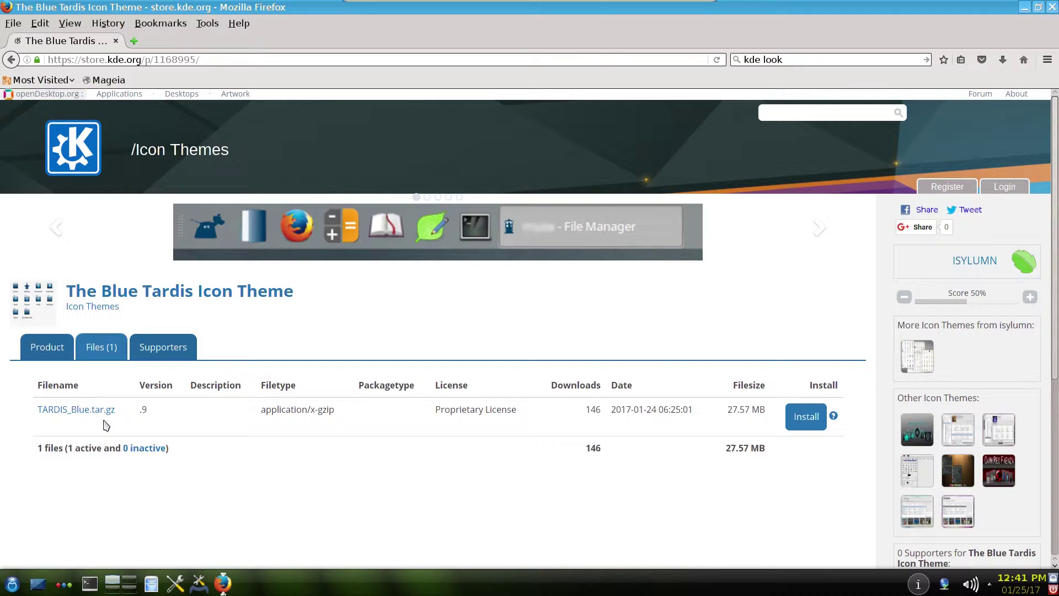
{"action": "scroll", "coordinate": [538, 364], "scroll_direction": "down", "scroll_amount": 1}
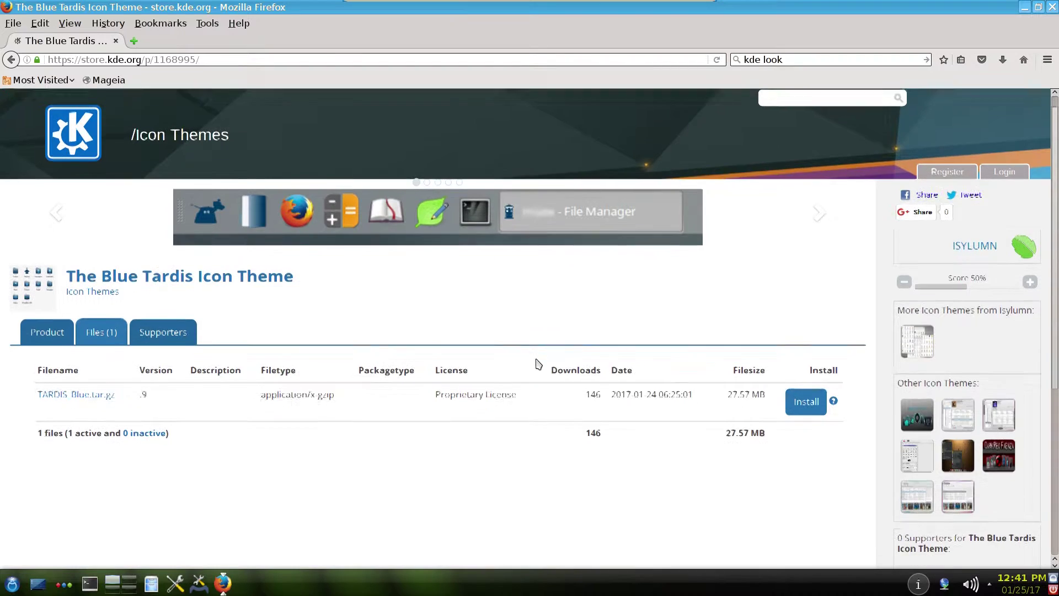
{"action": "left_click", "coordinate": [94, 377]}
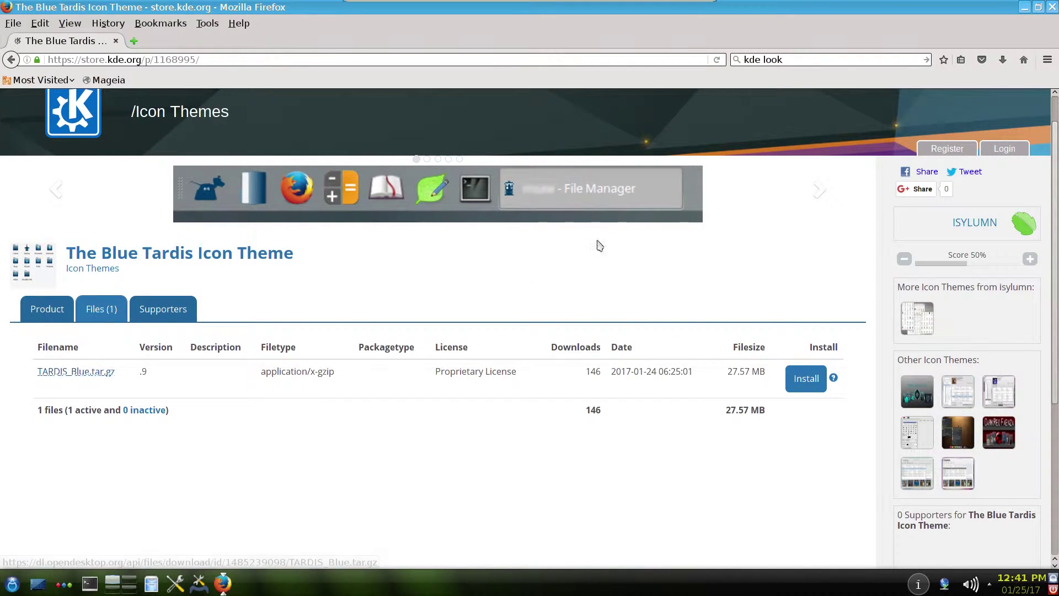
{"action": "left_click", "coordinate": [634, 415]}
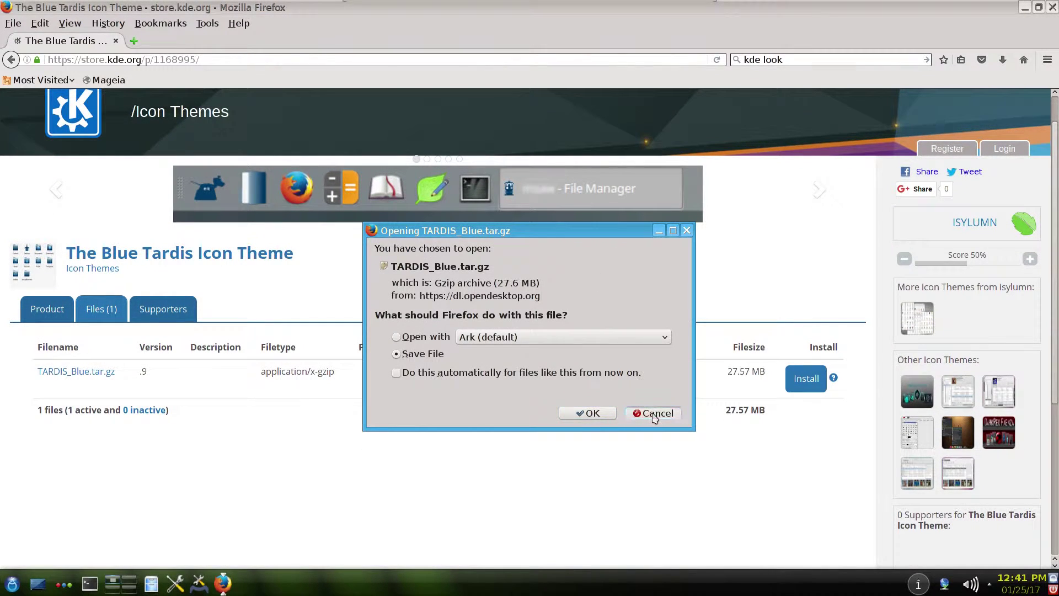
{"action": "left_click", "coordinate": [152, 586]}
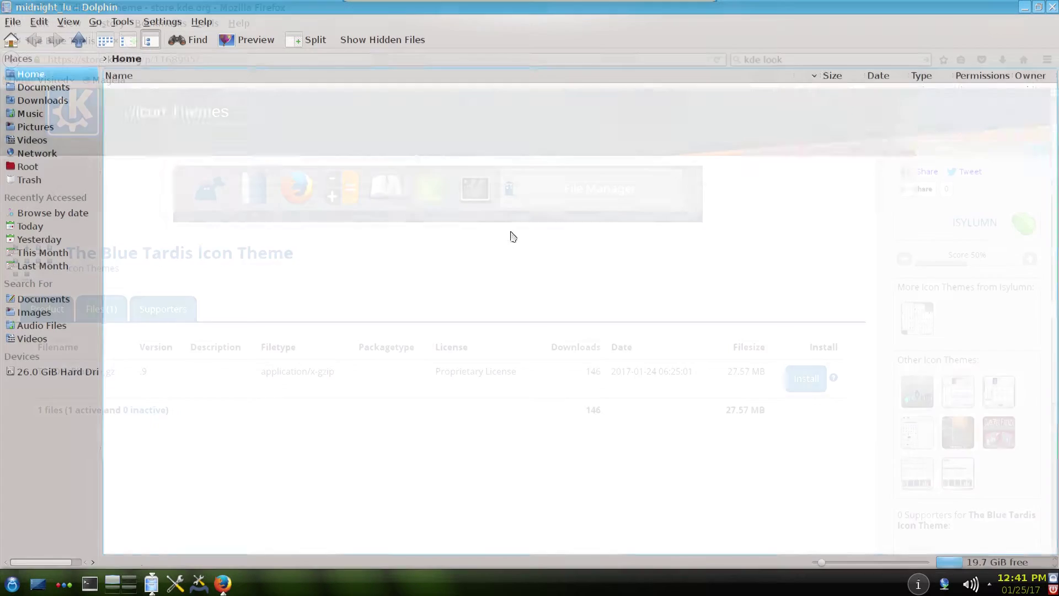
Confirm TARDIS_Blue.tar.gz (27.6 MiB) is in Downloads, then switch to System Settings
{"action": "left_click", "coordinate": [178, 125]}
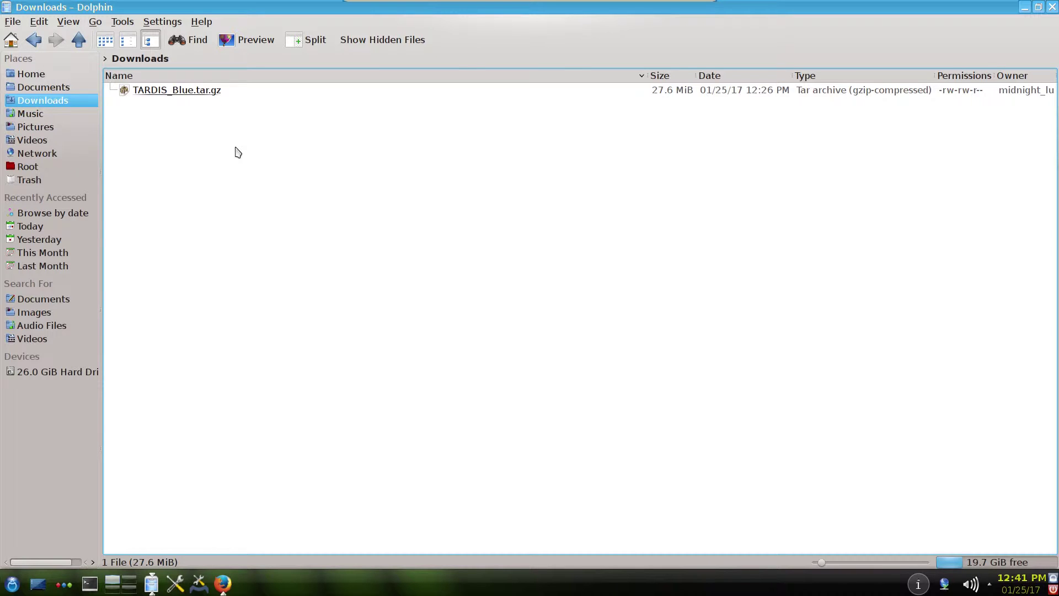
{"action": "left_click", "coordinate": [175, 583]}
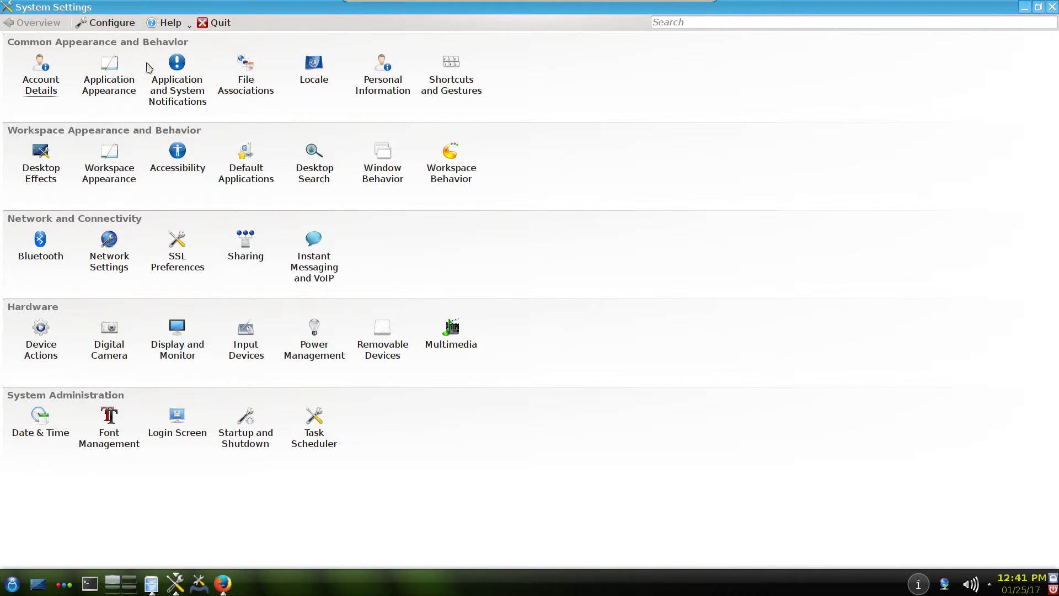
On the Icons page, install a theme from the archive Downloads/TARDIS_Blue.tar.gz
{"action": "left_click", "coordinate": [122, 75]}
{"action": "left_click", "coordinate": [47, 128]}
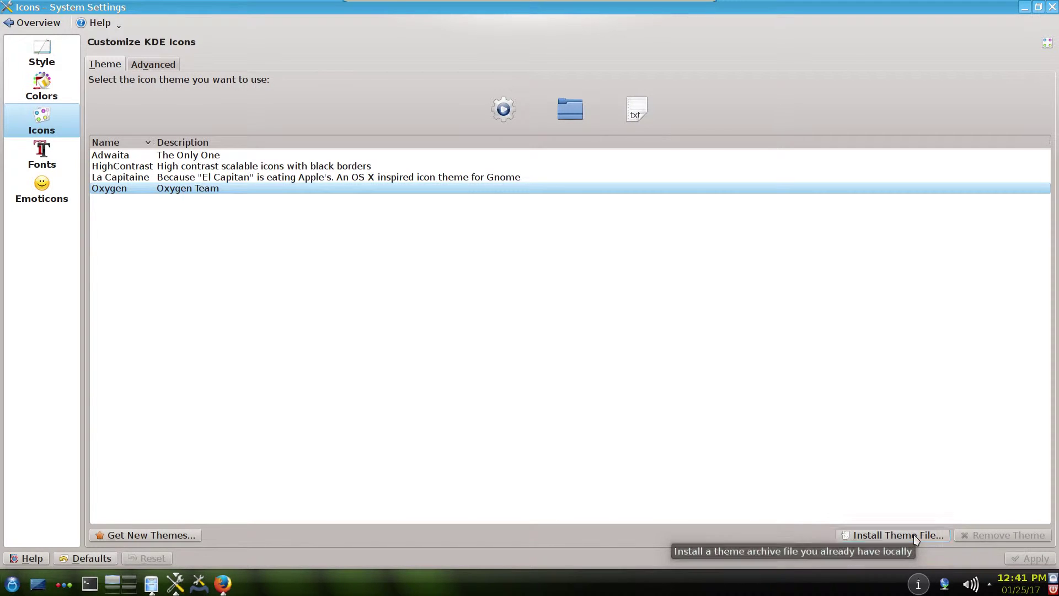
{"action": "left_click", "coordinate": [913, 535]}
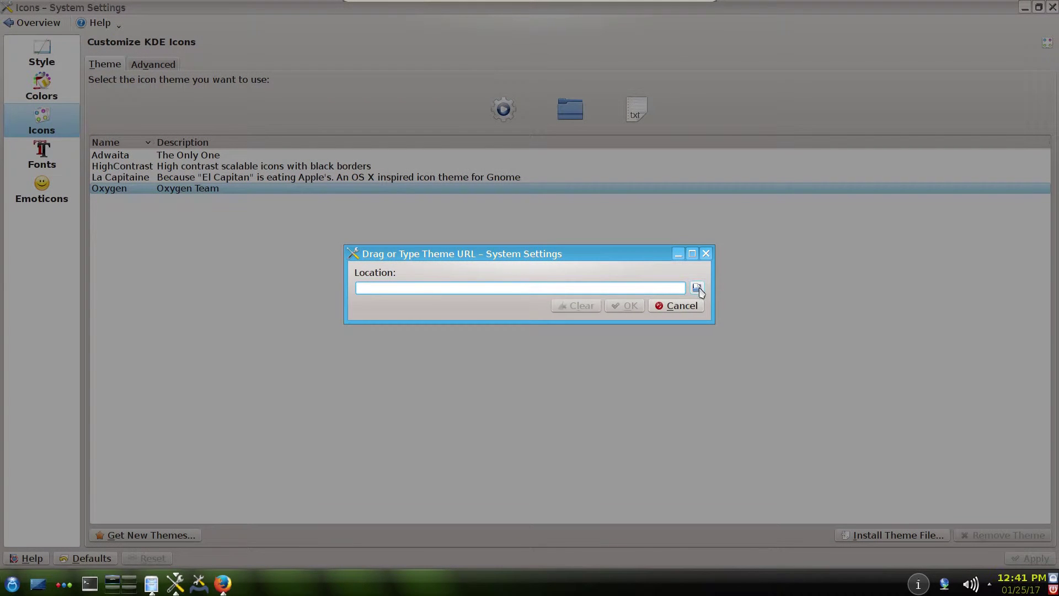
{"action": "left_click", "coordinate": [697, 288]}
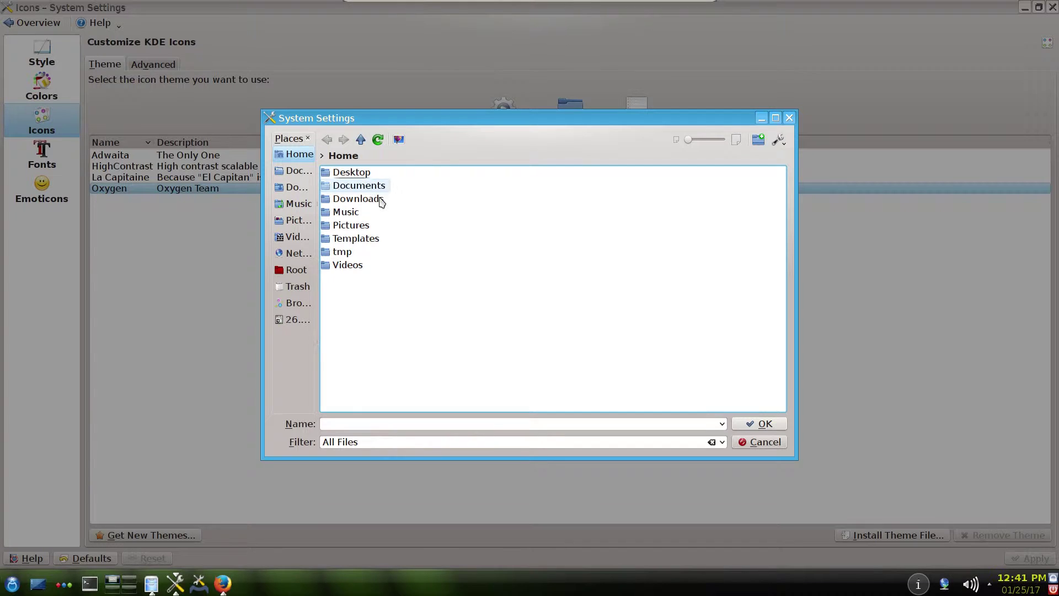
{"action": "left_click", "coordinate": [381, 200]}
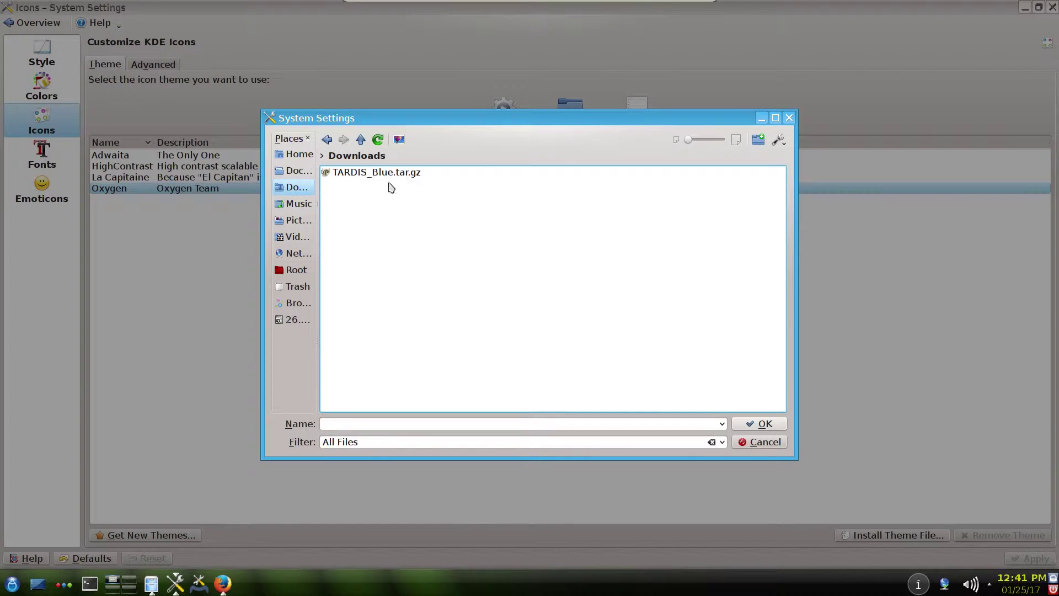
{"action": "double_click", "coordinate": [390, 176]}
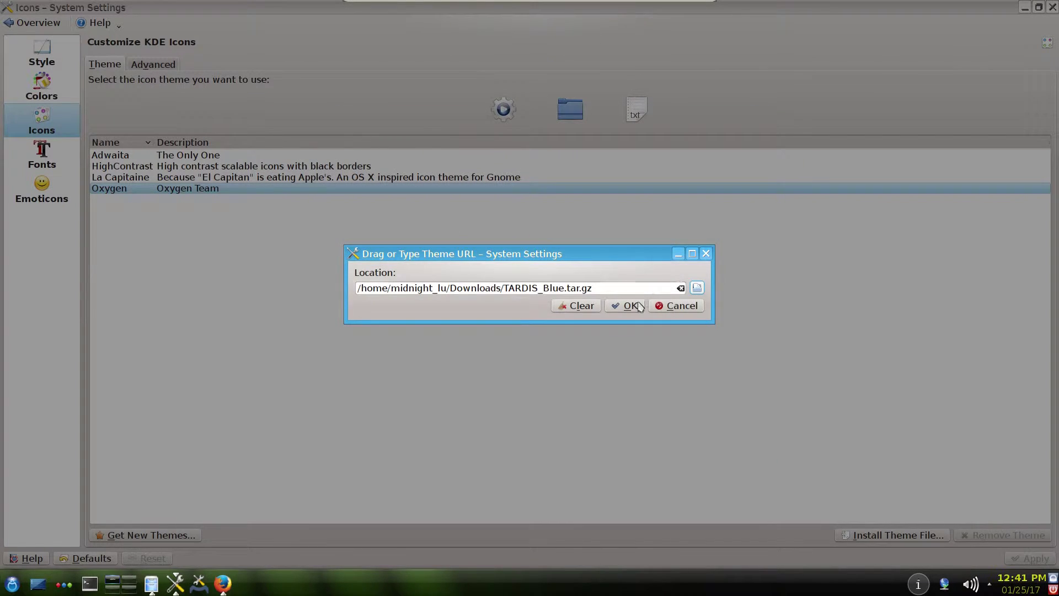
{"action": "left_click", "coordinate": [627, 307]}
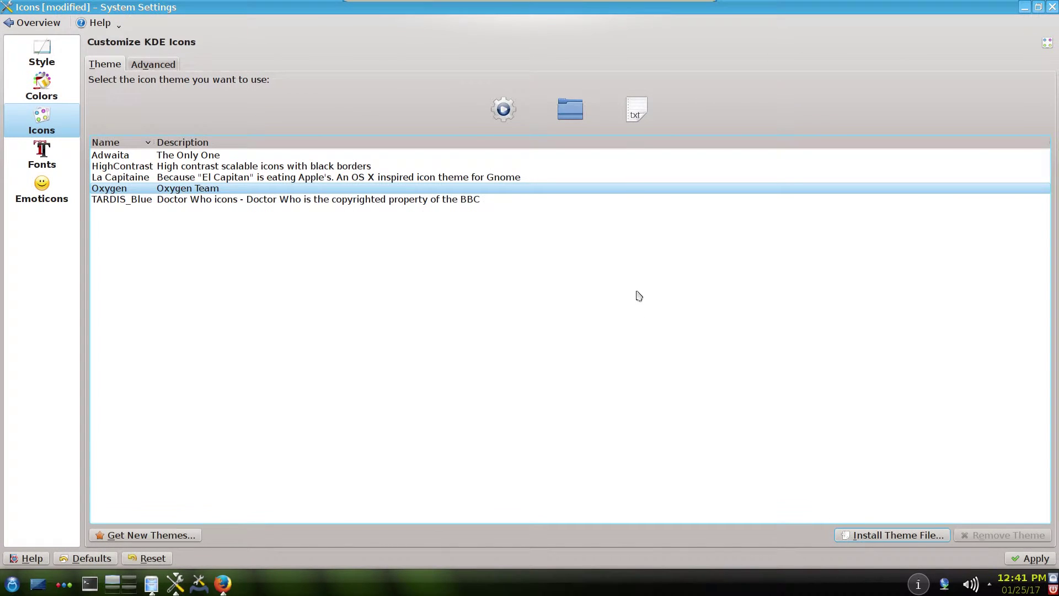
Select TARDIS_Blue, then close System Settings, discarding the unapplied change
{"action": "left_click", "coordinate": [102, 202]}
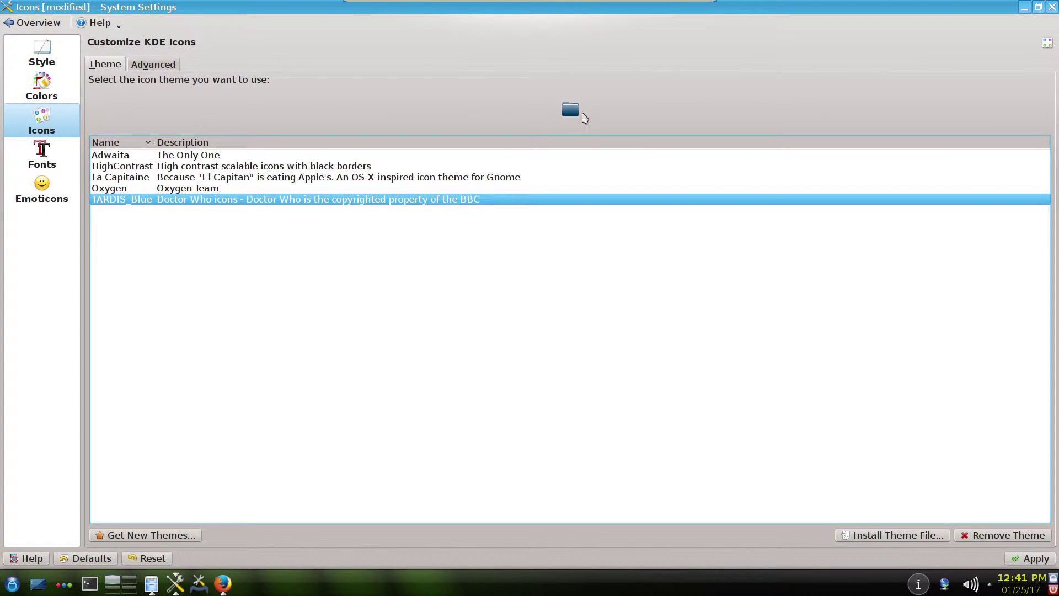
{"action": "mouse_move", "coordinate": [176, 583]}
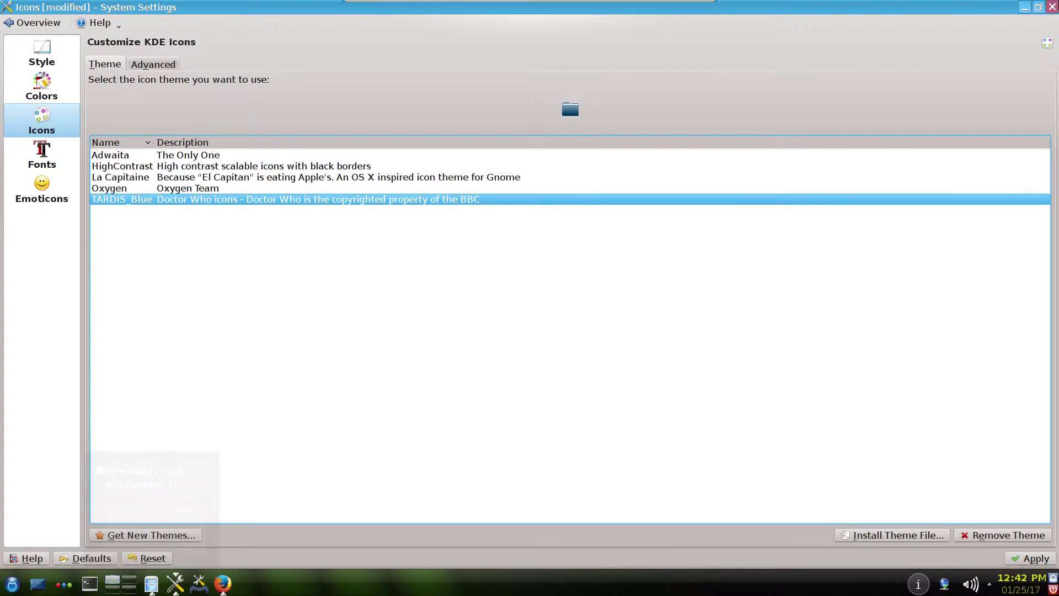
{"action": "left_click", "coordinate": [1052, 6]}
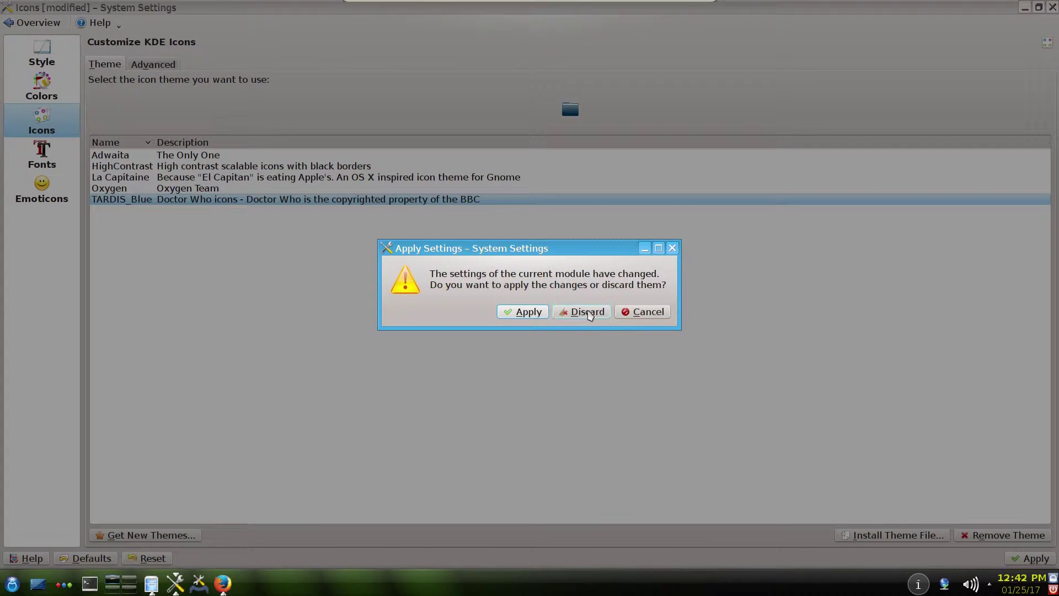
{"action": "left_click", "coordinate": [582, 312]}
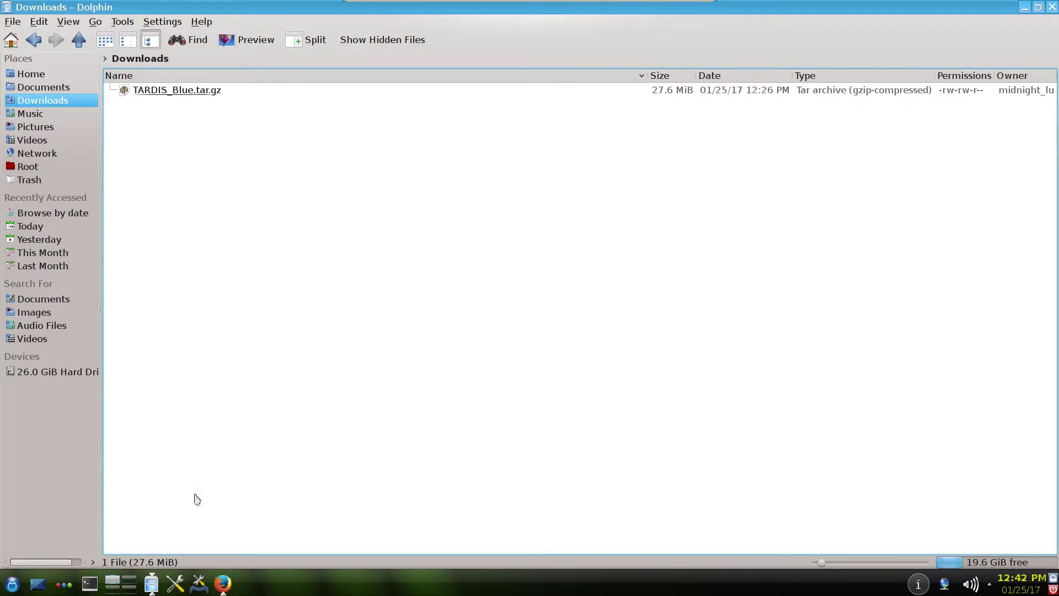
Return Firefox to the KDE Store Icon Themes list, then bring Dolphin's Downloads folder forward
{"action": "mouse_move", "coordinate": [223, 583]}
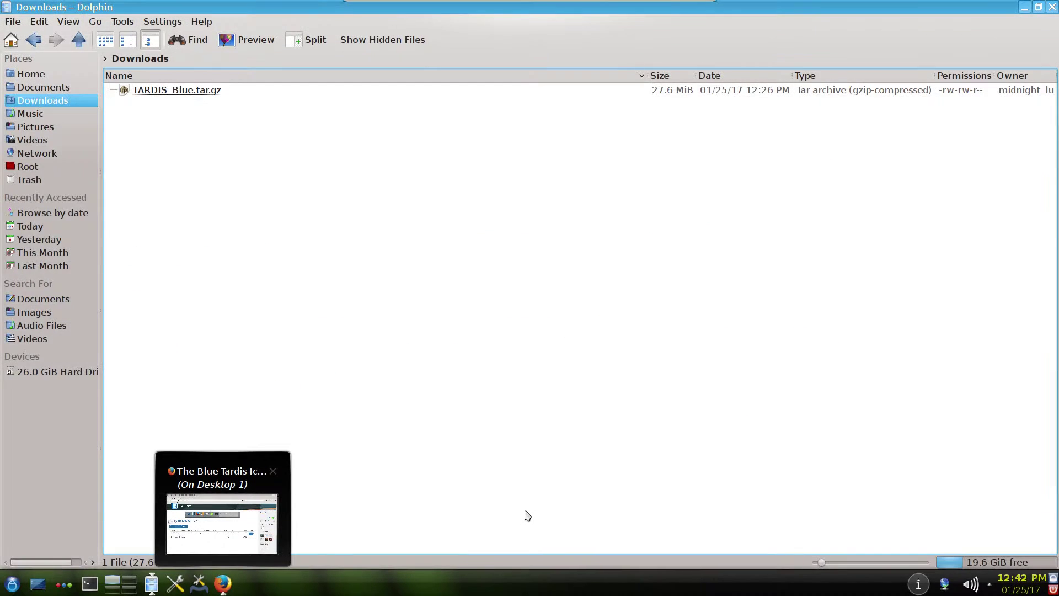
{"action": "left_click", "coordinate": [224, 584]}
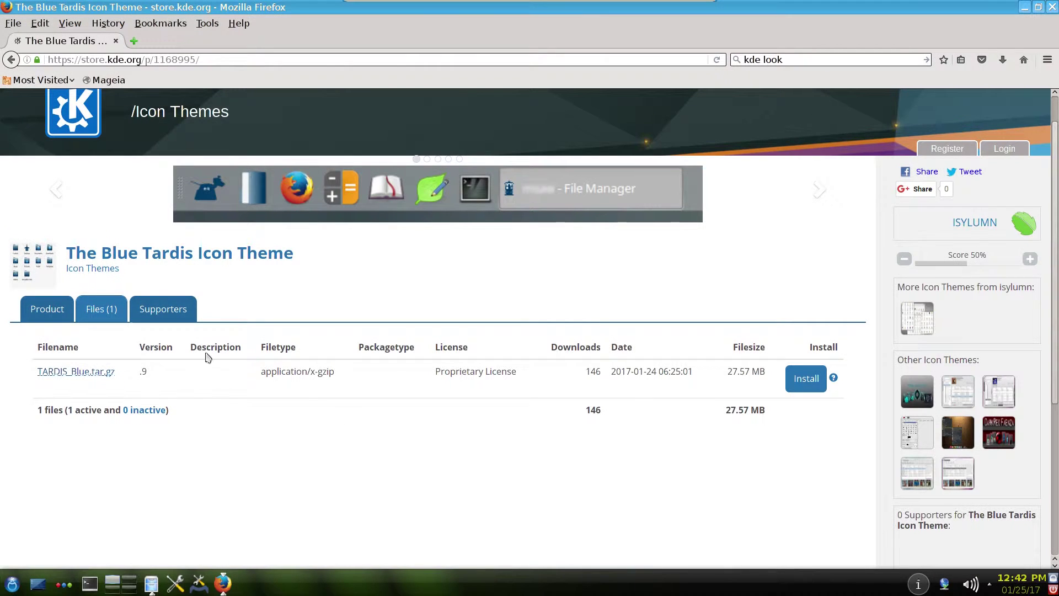
{"action": "scroll", "coordinate": [71, 278], "scroll_direction": "up", "scroll_amount": 2}
{"action": "left_click", "coordinate": [11, 60]}
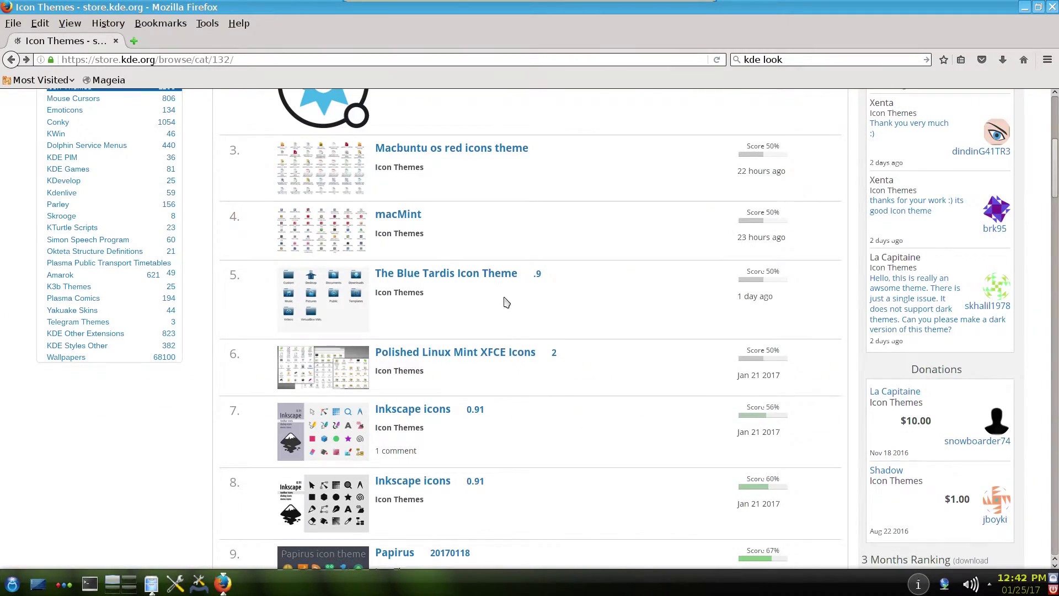
{"action": "scroll", "coordinate": [506, 303], "scroll_direction": "down", "scroll_amount": 4}
{"action": "scroll", "coordinate": [513, 295], "scroll_direction": "up", "scroll_amount": 7}
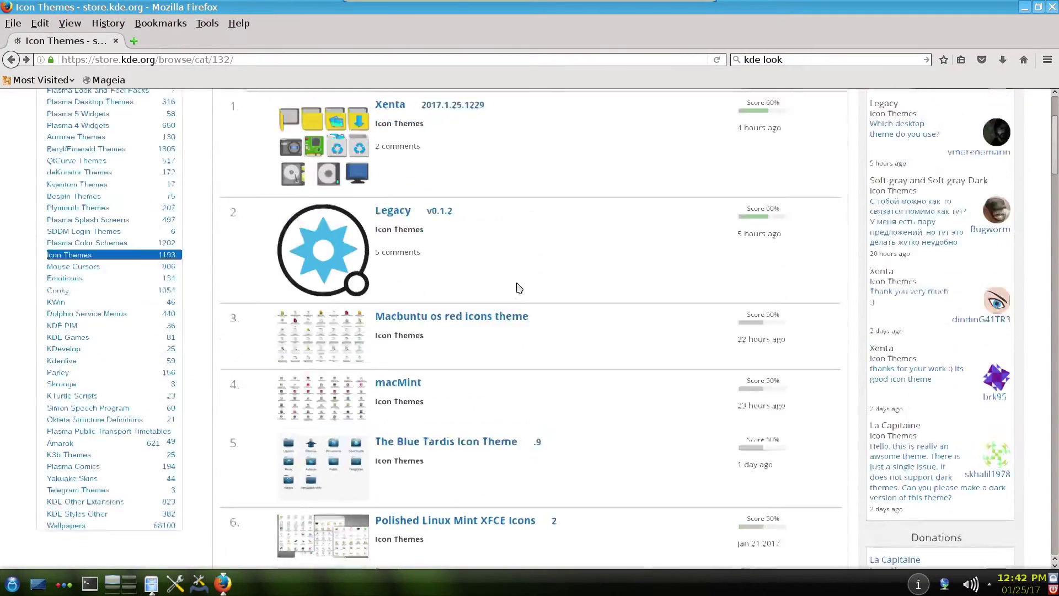
{"action": "scroll", "coordinate": [519, 288], "scroll_direction": "up", "scroll_amount": 3}
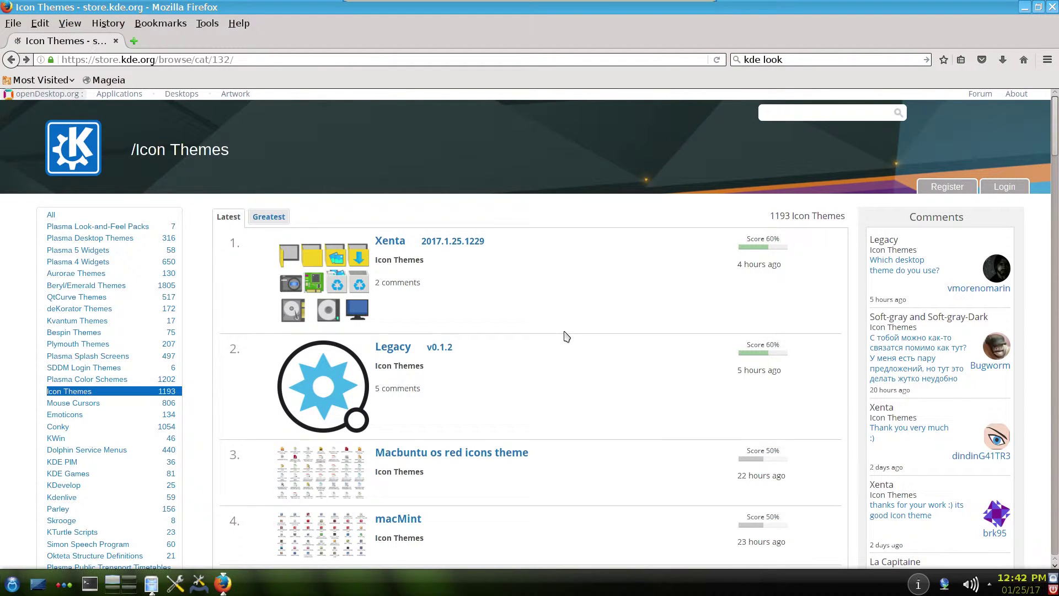
{"action": "scroll", "coordinate": [566, 336], "scroll_direction": "down", "scroll_amount": 3}
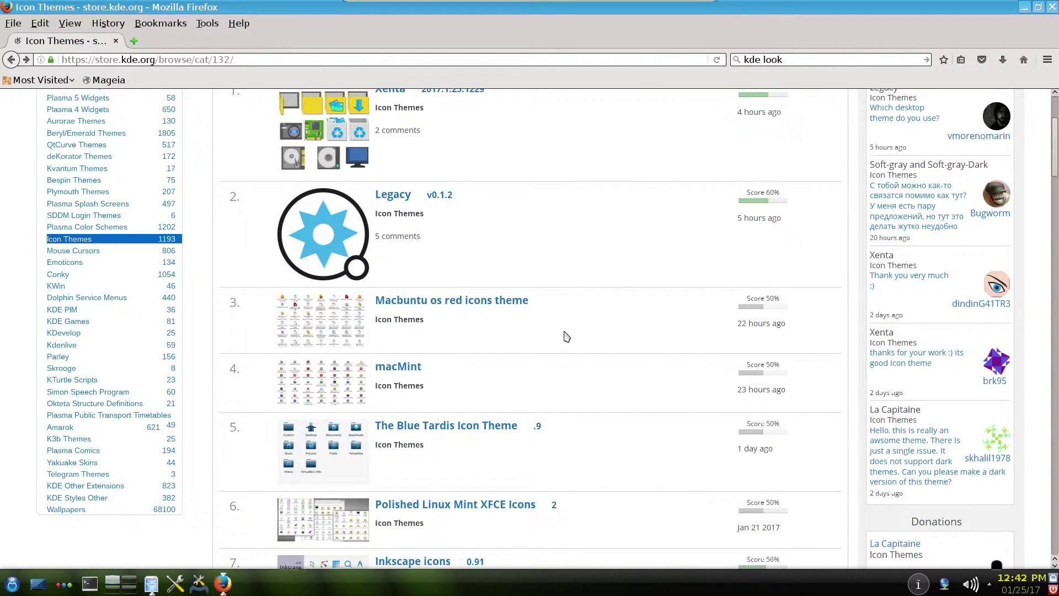
{"action": "scroll", "coordinate": [565, 336], "scroll_direction": "up", "scroll_amount": 3}
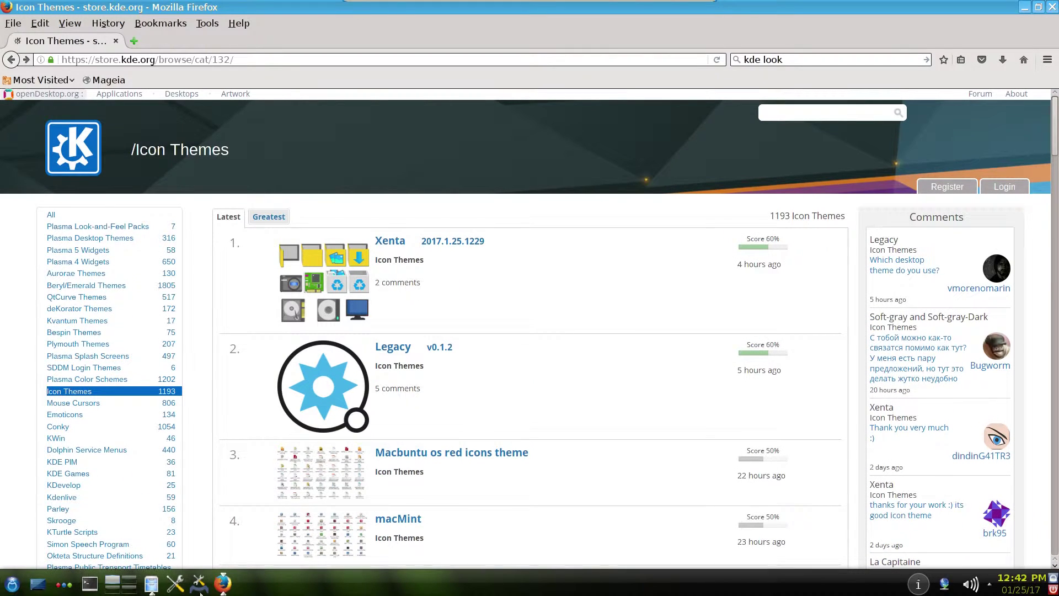
{"action": "left_click", "coordinate": [153, 587]}
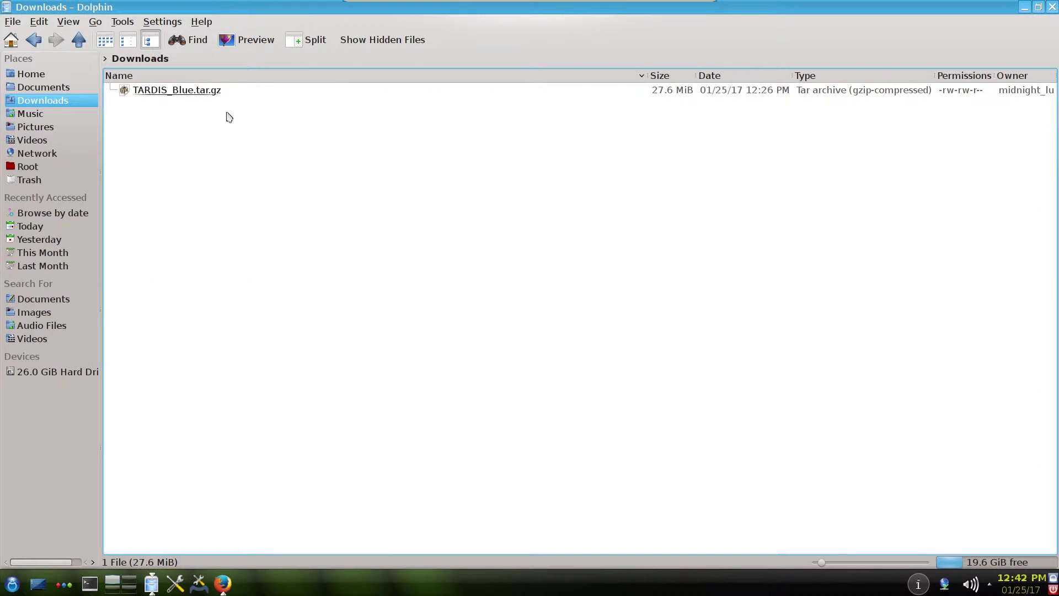
{"action": "double_click", "coordinate": [189, 96]}
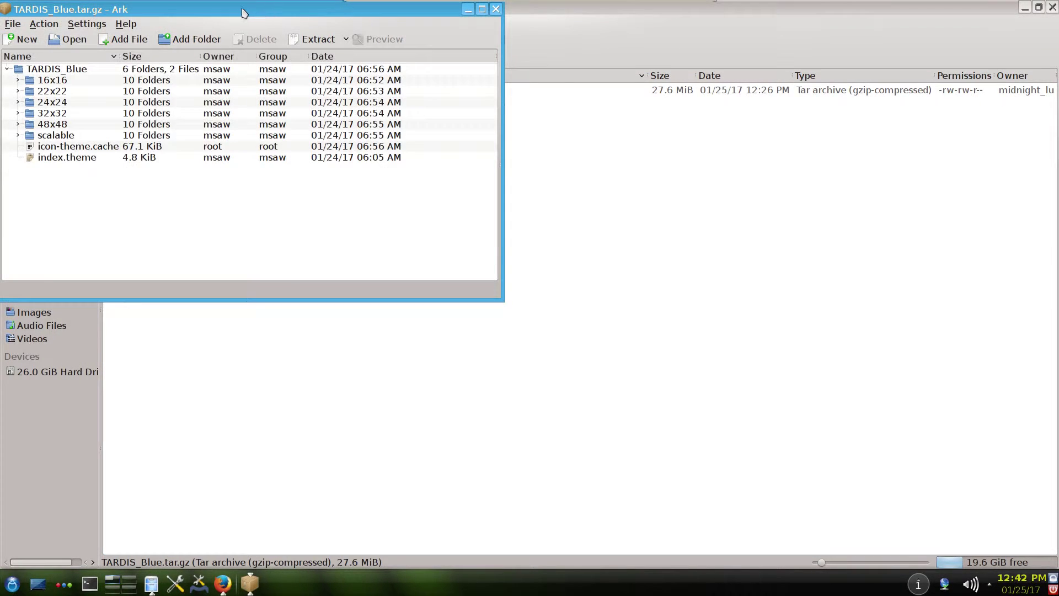
{"action": "left_click_drag", "start_coordinate": [243, 7], "coordinate": [528, 128]}
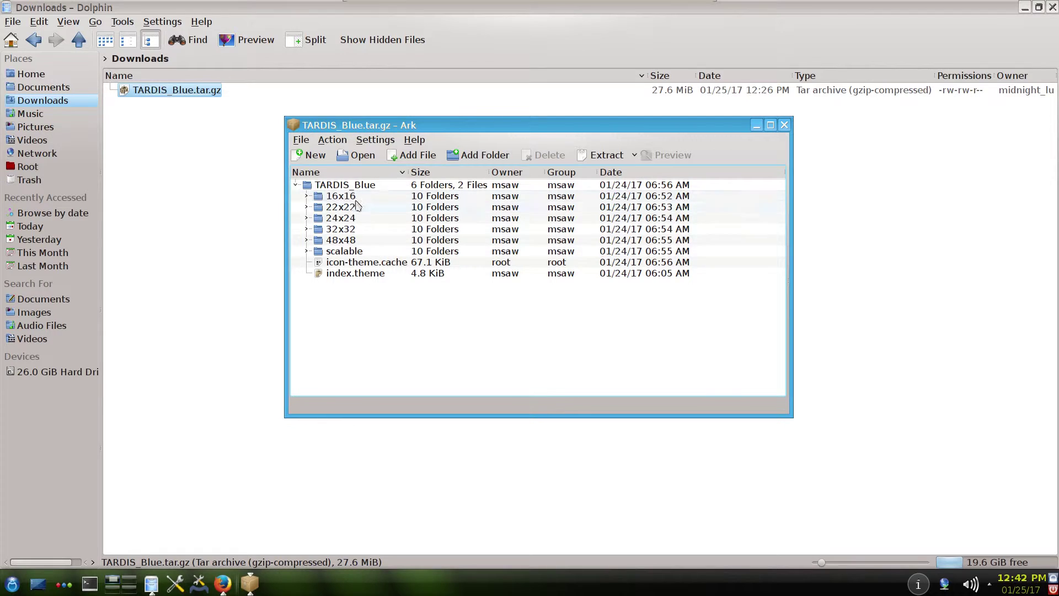
{"action": "left_click", "coordinate": [784, 127]}
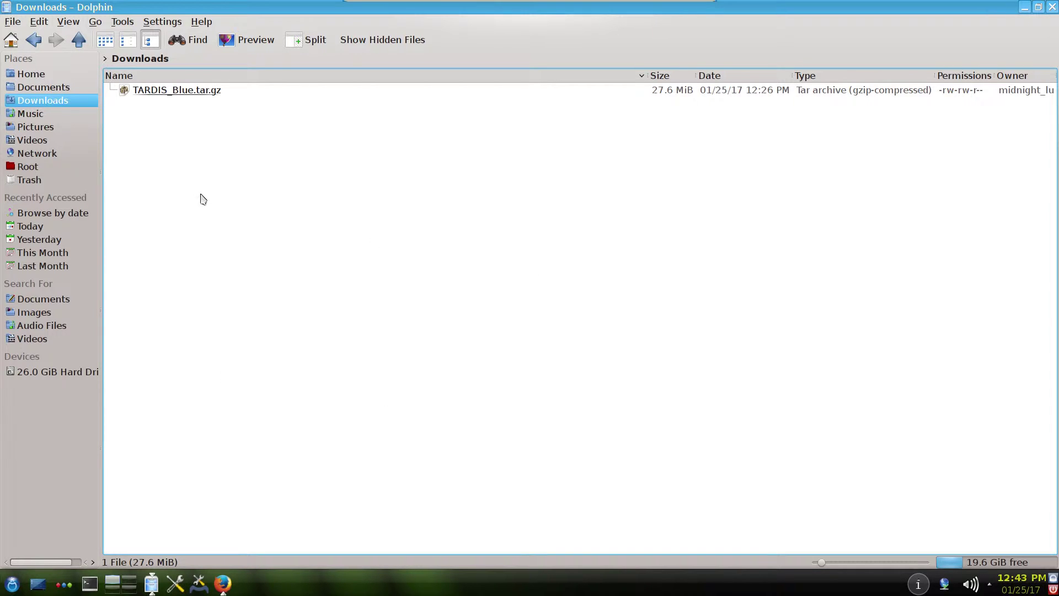
{"action": "left_click", "coordinate": [175, 583]}
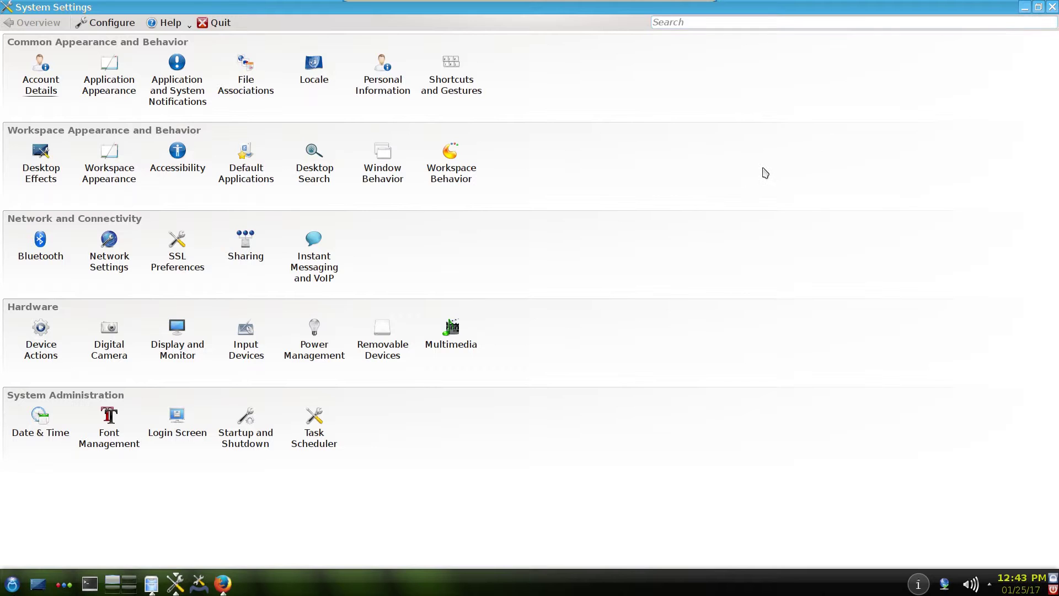
{"action": "left_click", "coordinate": [1053, 7]}
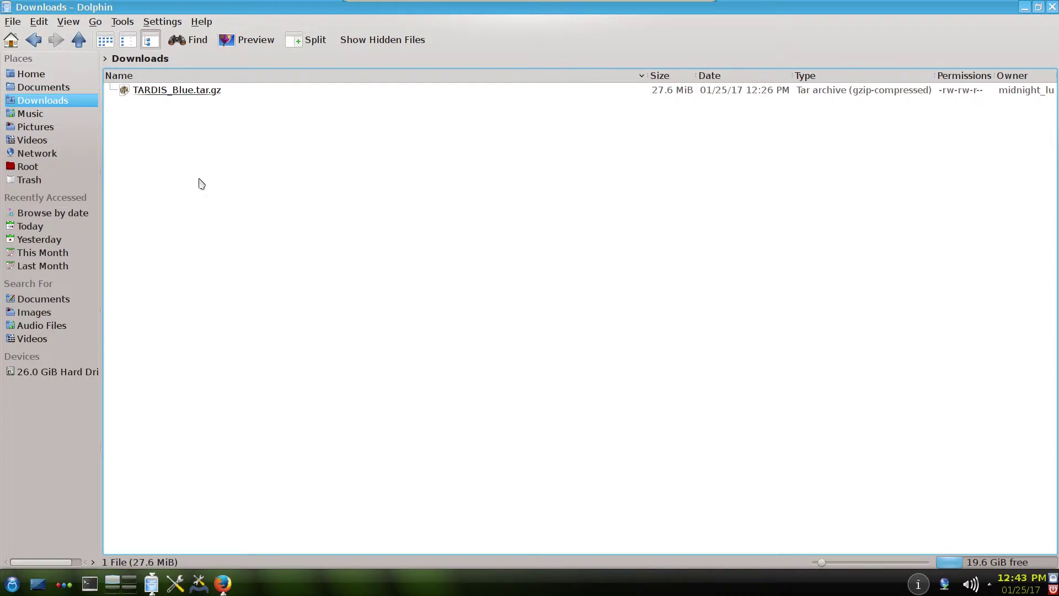
Extract TARDIS_Blue.tar.gz into its own TARDIS_Blue subfolder in Downloads
{"action": "left_click", "coordinate": [215, 91]}
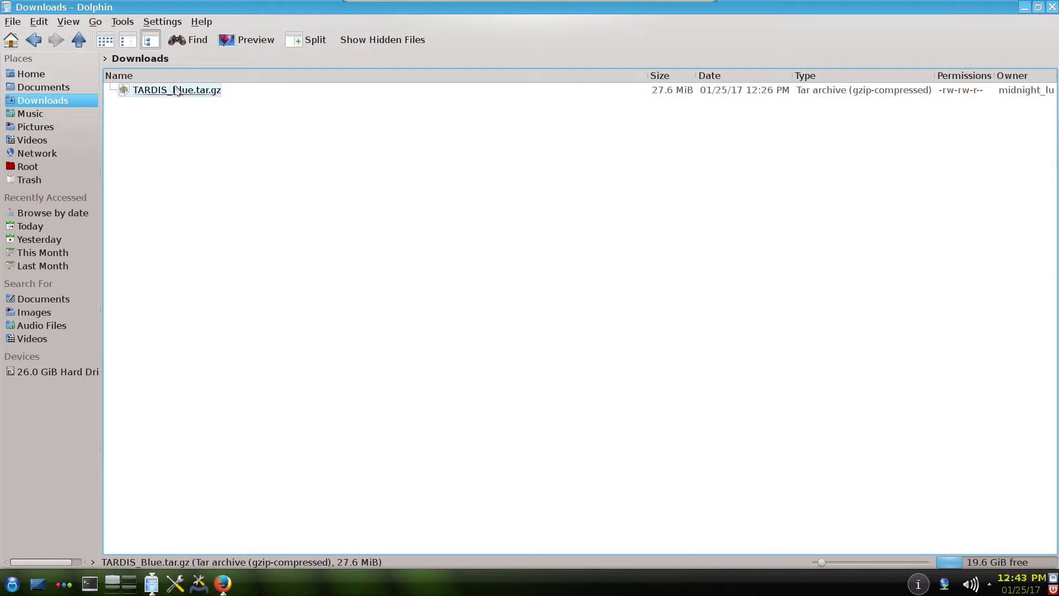
{"action": "right_click", "coordinate": [178, 88]}
{"action": "mouse_move", "coordinate": [229, 253]}
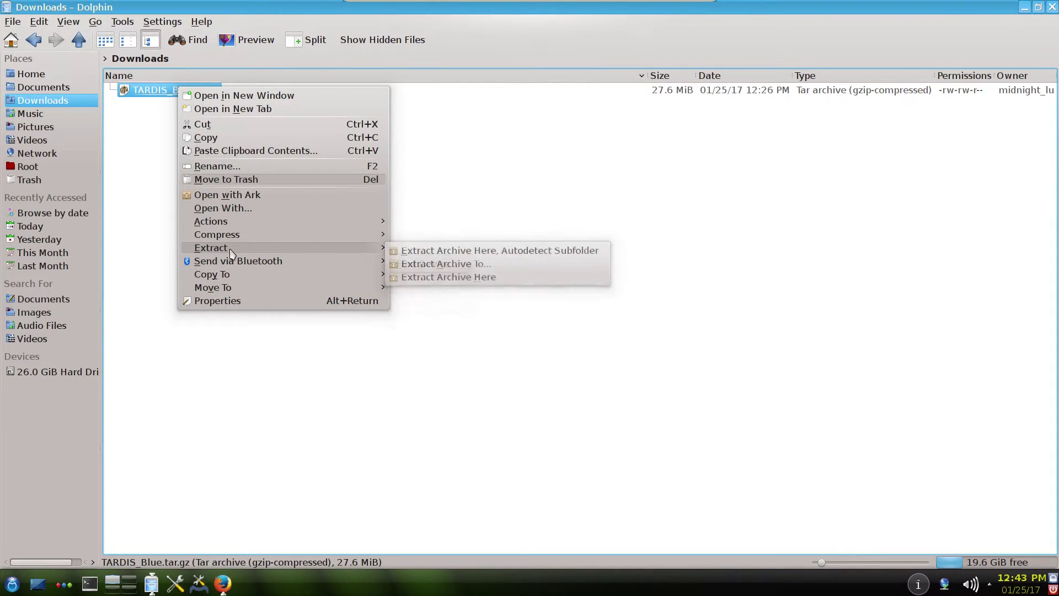
{"action": "left_click", "coordinate": [454, 251]}
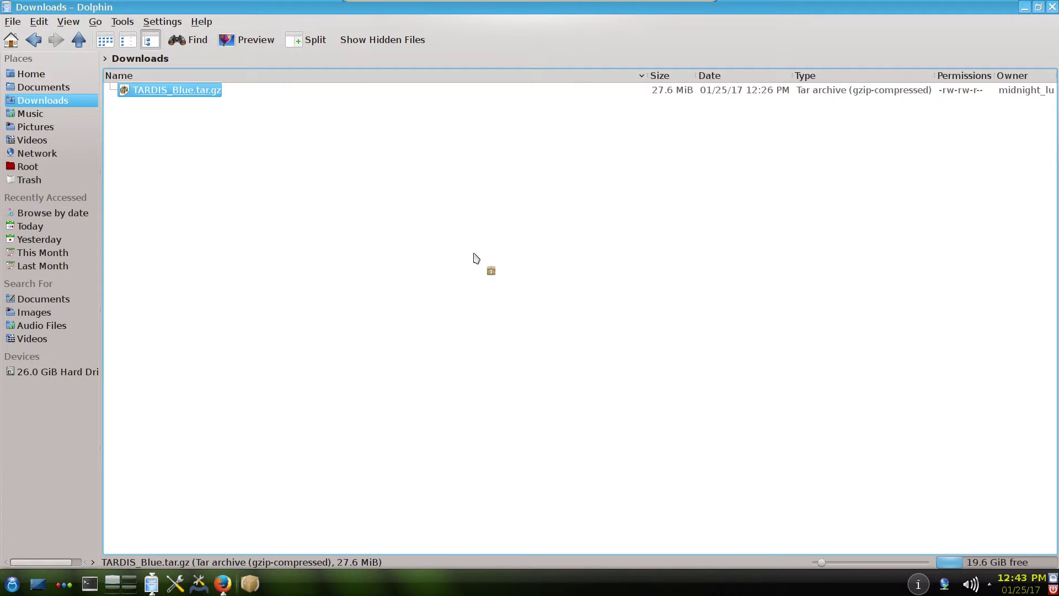
{"action": "left_click", "coordinate": [438, 254]}
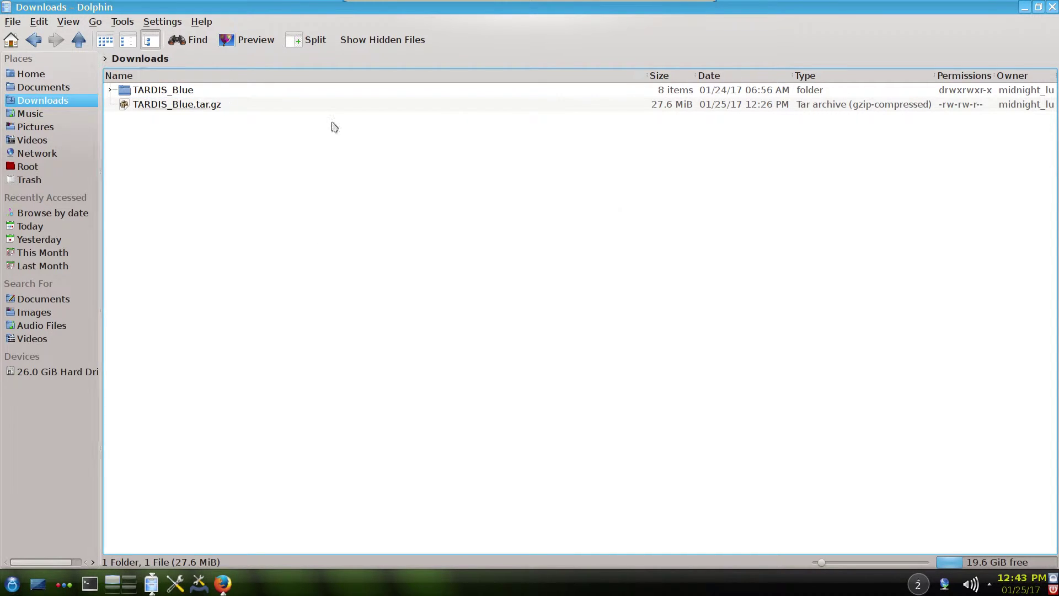
Open a Konsole terminal in the Downloads folder
{"action": "right_click", "coordinate": [408, 206]}
{"action": "mouse_move", "coordinate": [451, 292]}
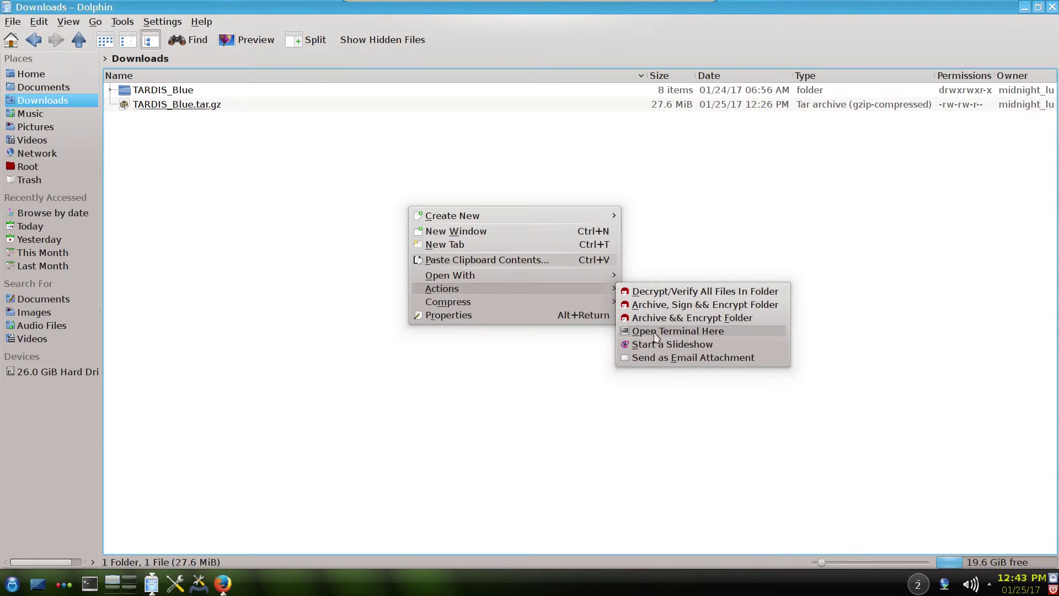
{"action": "left_click", "coordinate": [656, 333]}
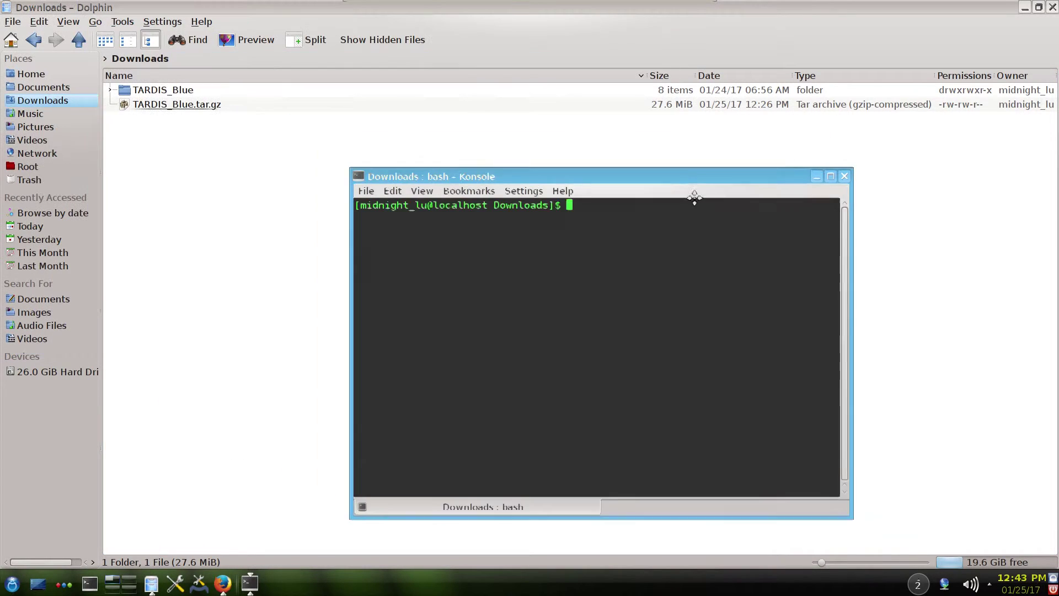
Become root in the Downloads terminal with su and the root password
{"action": "type", "text": "su"}
{"action": "key", "text": "Return"}
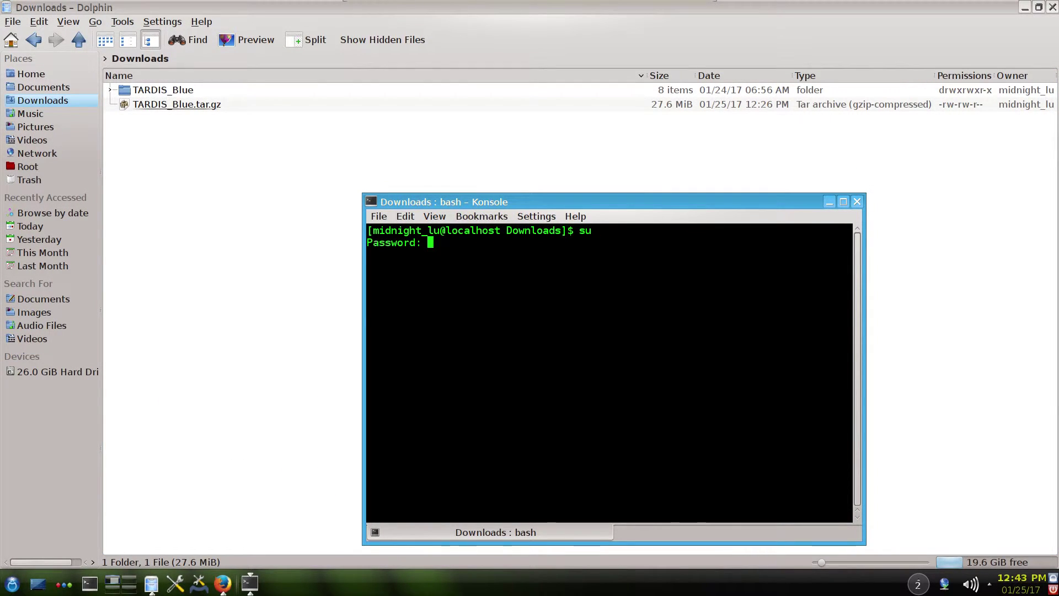
{"action": "key", "text": "Return"}
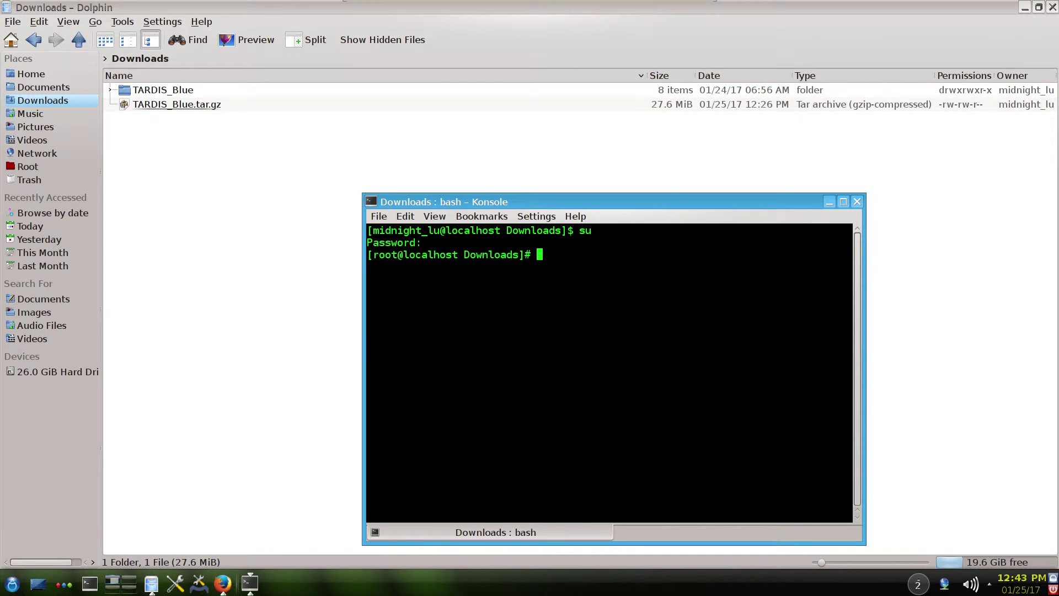
Copy the TARDIS_Blue folder into /usr/share/icons/ with cp -rf
{"action": "type", "text": "cp -rf TA"}
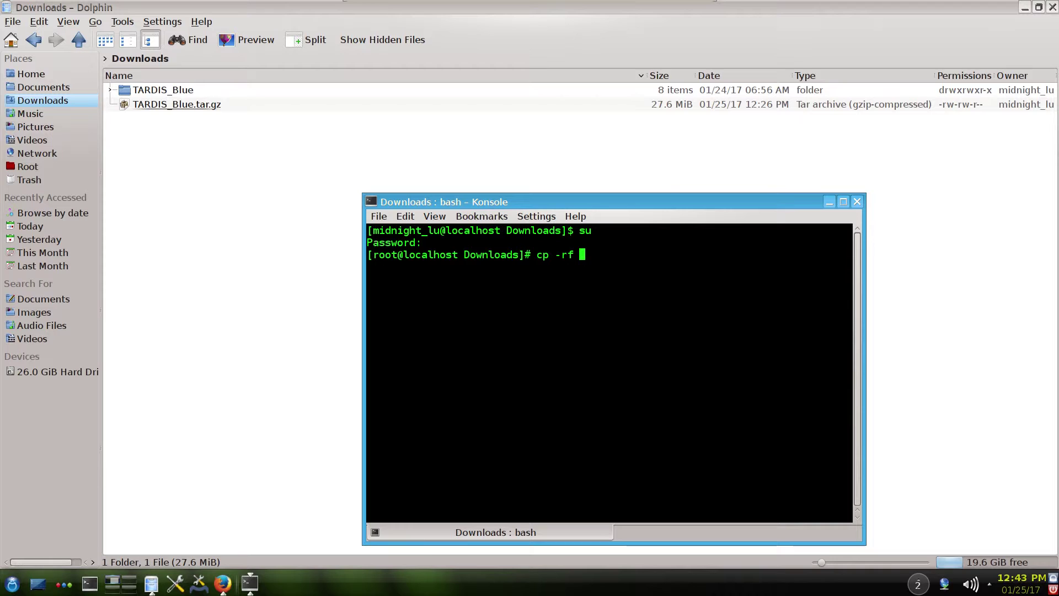
{"action": "key", "text": "Tab"}
{"action": "key", "text": "Tab"}
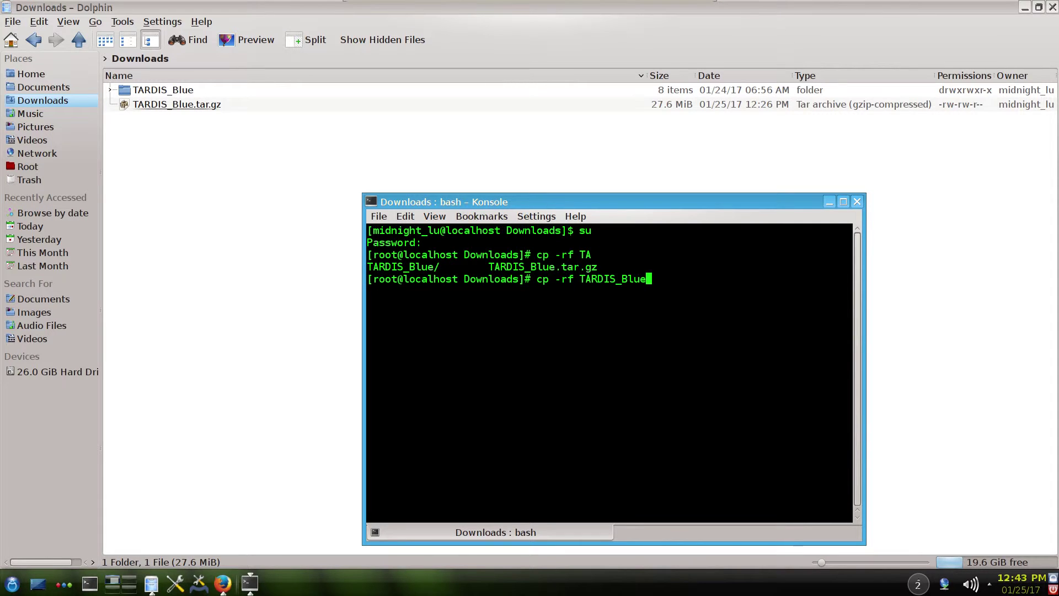
{"action": "type", "text": "/"}
{"action": "key", "text": "Tab"}
{"action": "key", "text": "Tab"}
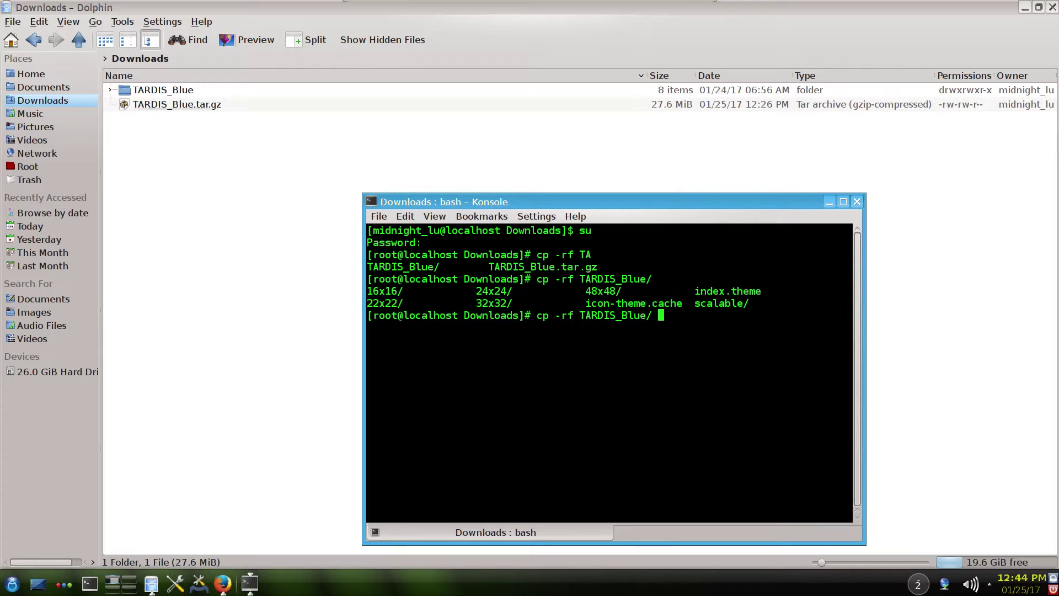
{"action": "type", "text": "/usr/sh"}
{"action": "key", "text": "Tab"}
{"action": "type", "text": "ic"}
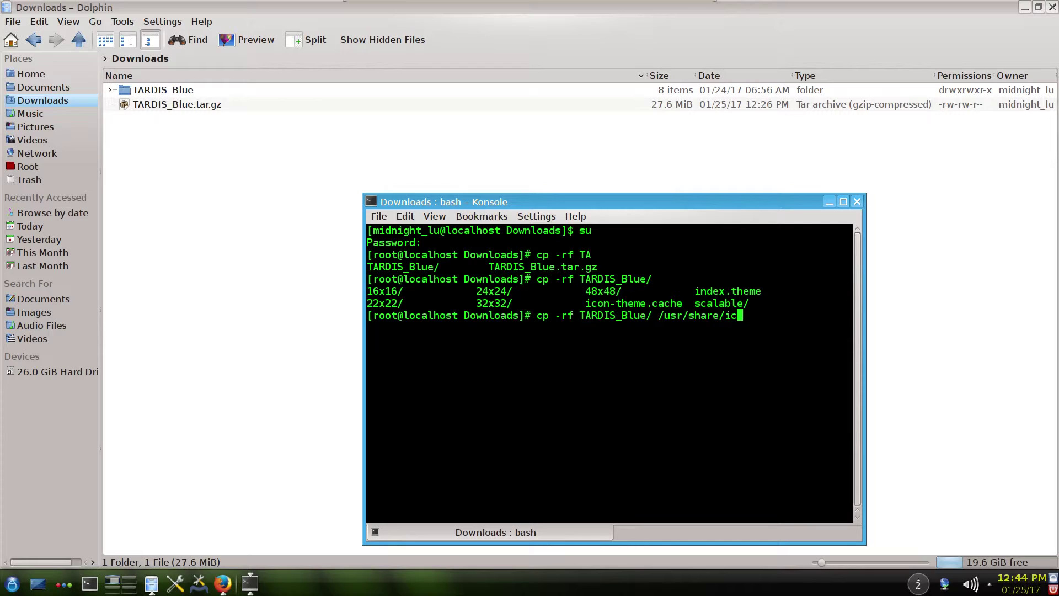
{"action": "key", "text": "Tab"}
{"action": "key", "text": "Tab"}
{"action": "type", "text": "o"}
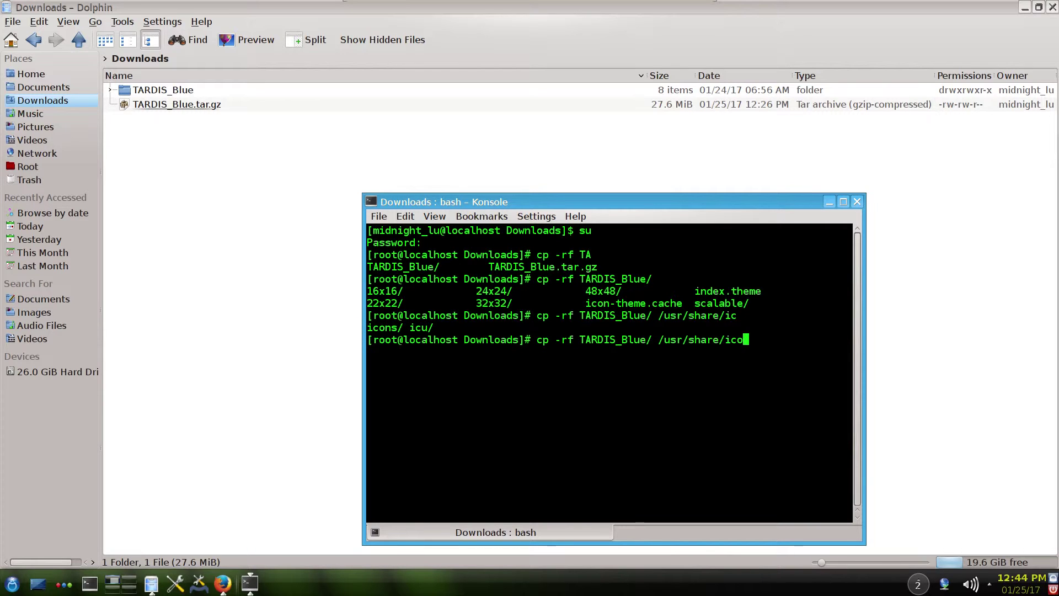
{"action": "key", "text": "Tab"}
{"action": "left_click_drag", "start_coordinate": [660, 342], "coordinate": [768, 339]}
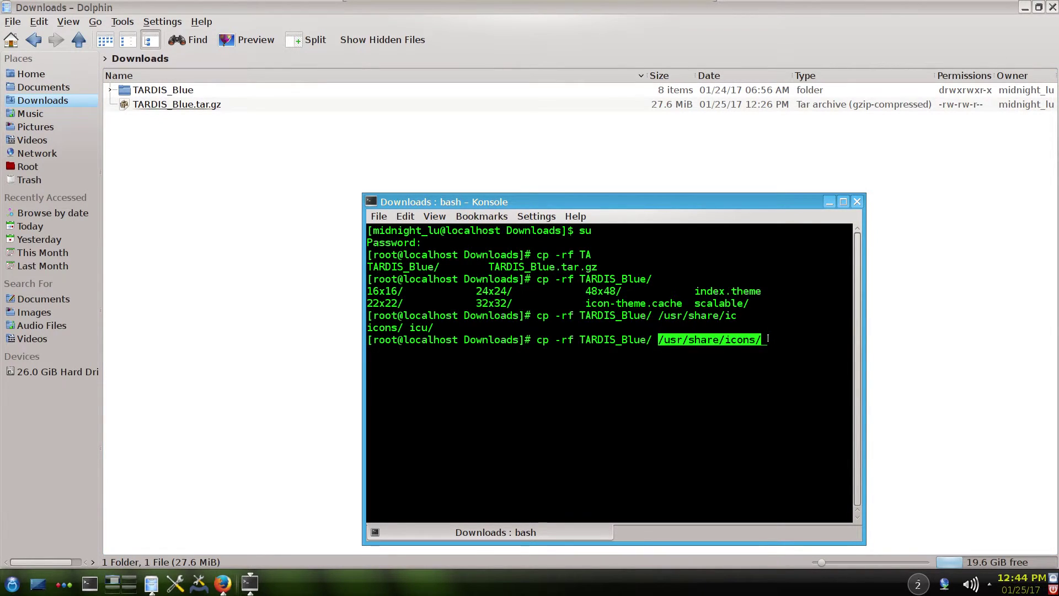
{"action": "left_click", "coordinate": [768, 339]}
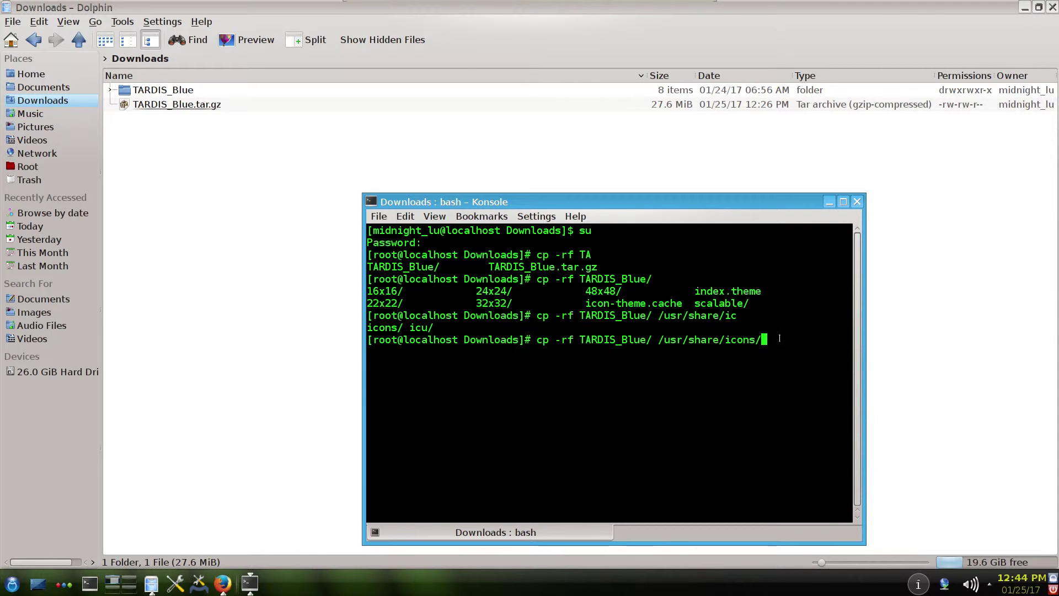
{"action": "key", "text": "Return"}
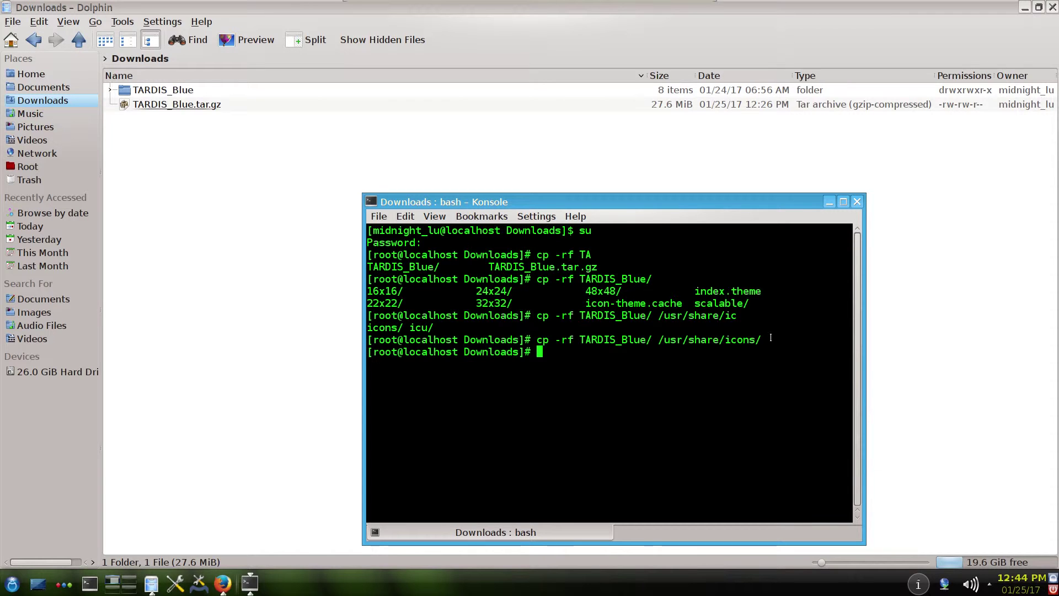
Run chmod 755 -R /usr/share/icons/ and close Konsole
{"action": "type", "text": "chmod"}
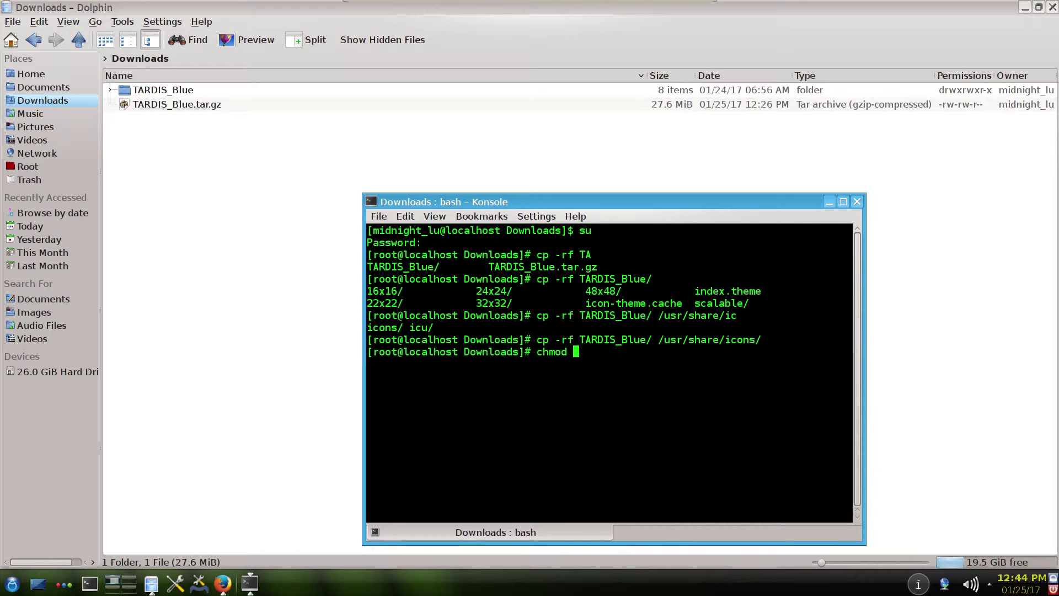
{"action": "type", "text": " 755"}
{"action": "key", "text": "Left"}
{"action": "key", "text": "Left"}
{"action": "key", "text": "Right"}
{"action": "key", "text": "Right"}
{"action": "type", "text": "-R /usr/share/"}
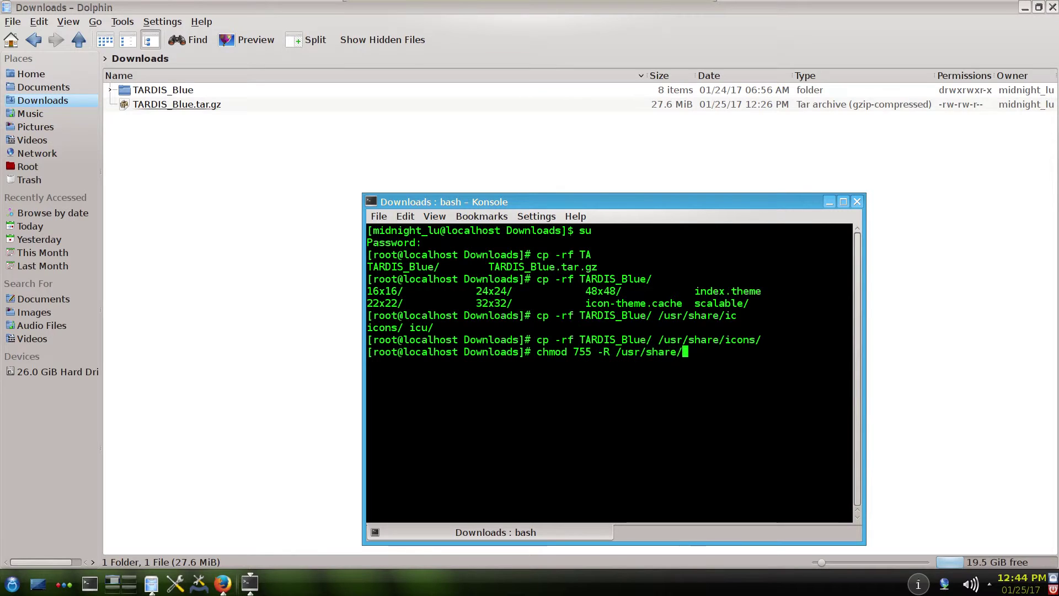
{"action": "type", "text": "ico"}
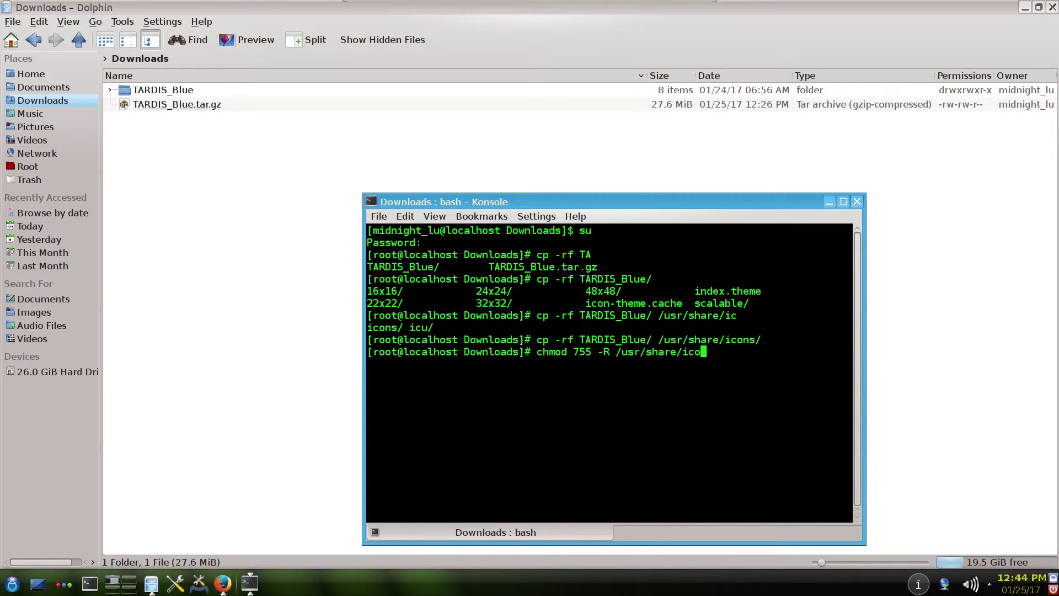
{"action": "key", "text": "Tab"}
{"action": "key", "text": "Return"}
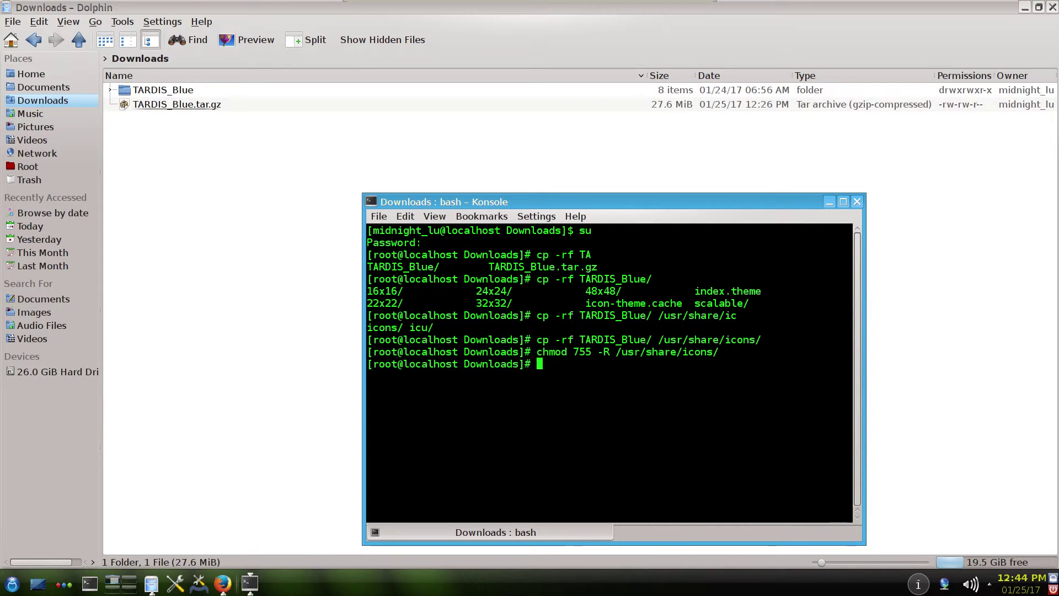
{"action": "left_click", "coordinate": [856, 202]}
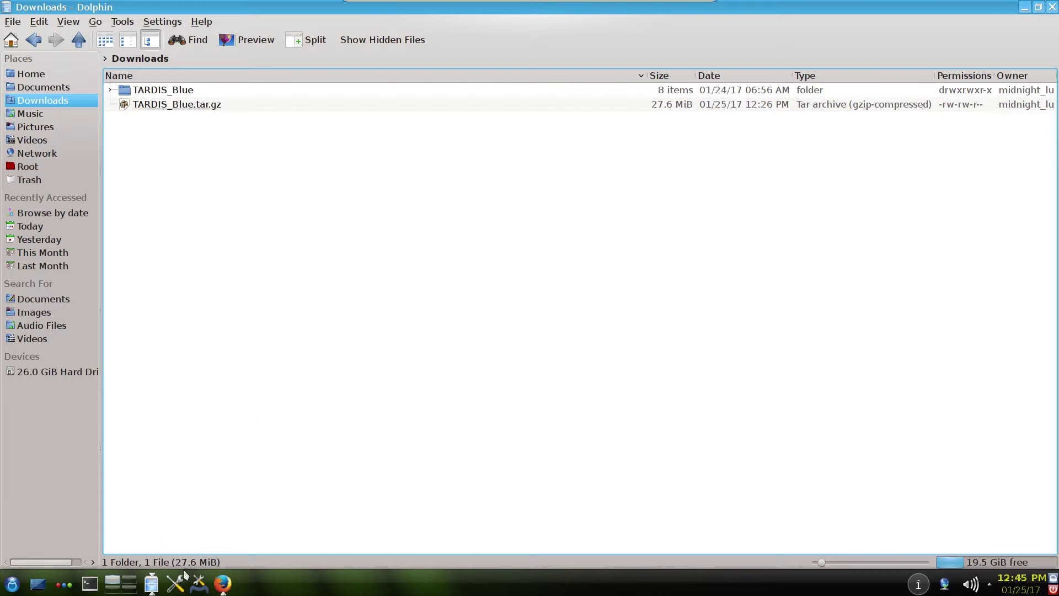
Select and apply TARDIS_Blue under Application Appearance > Icons, then close System Settings
{"action": "left_click", "coordinate": [104, 77]}
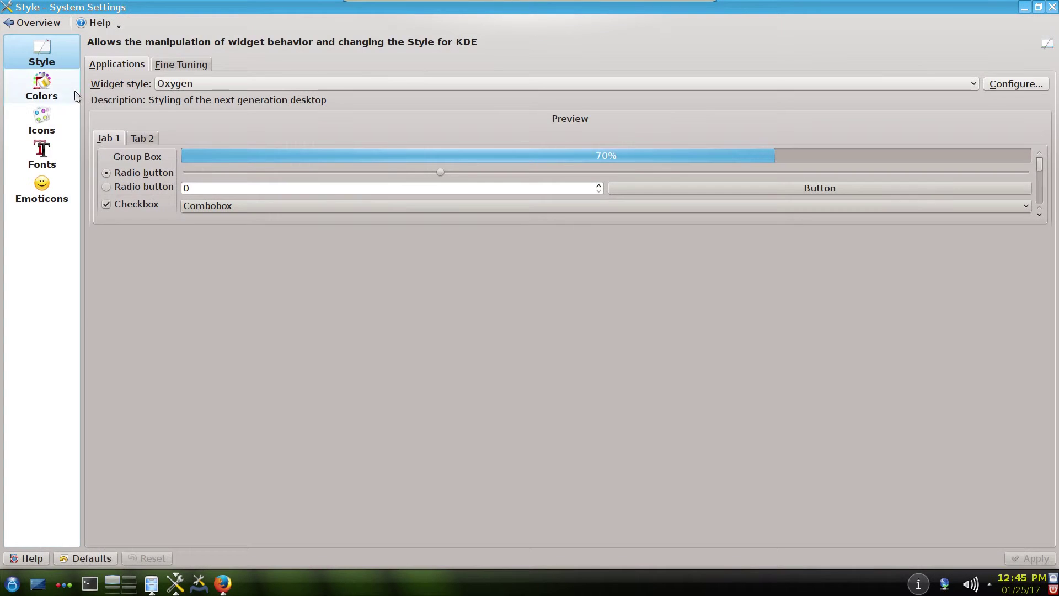
{"action": "left_click", "coordinate": [48, 123]}
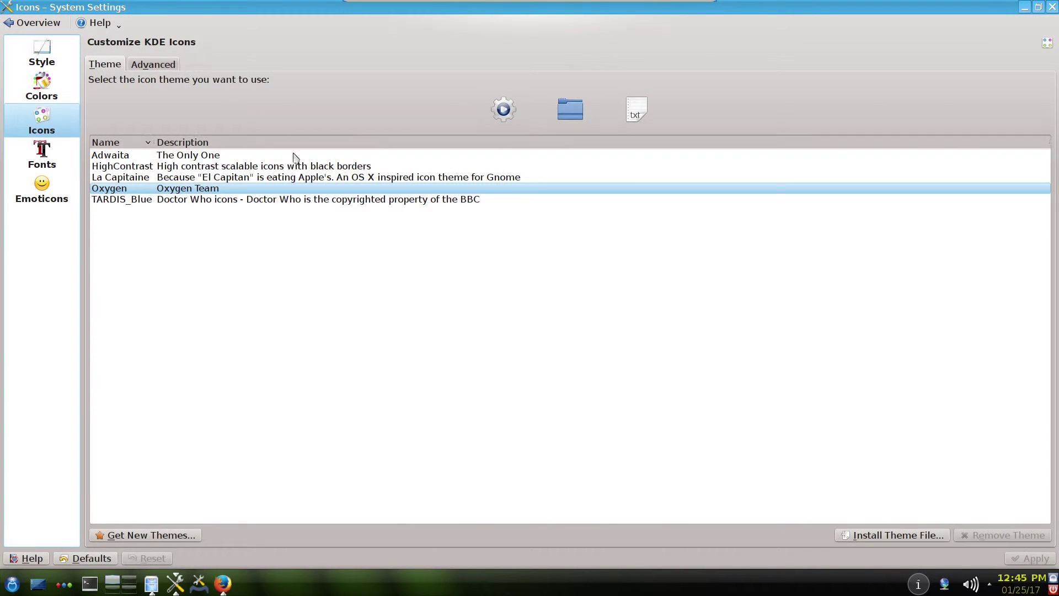
{"action": "left_click", "coordinate": [160, 206]}
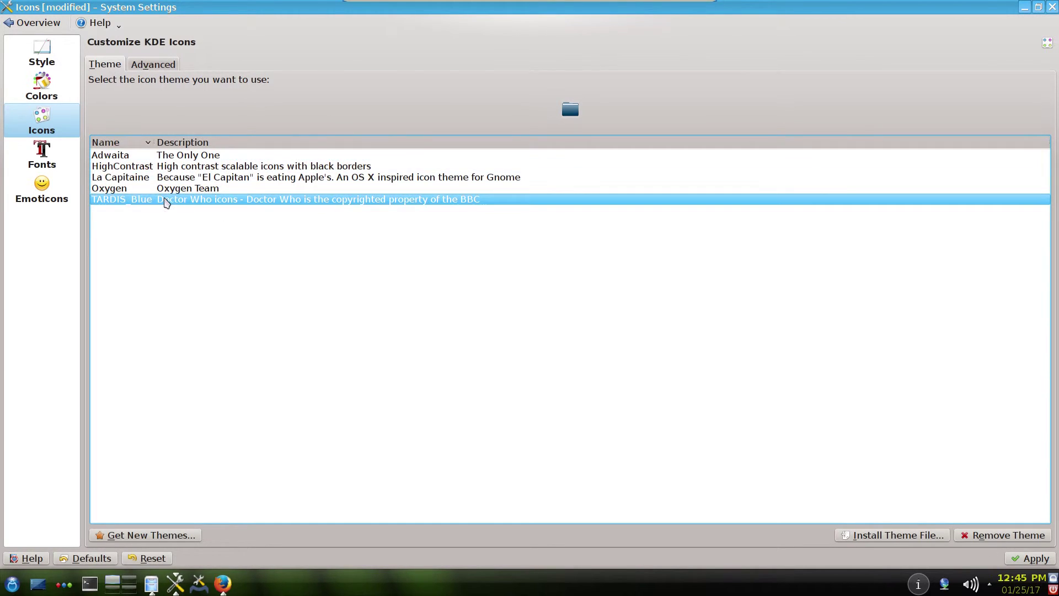
{"action": "left_click", "coordinate": [1029, 558]}
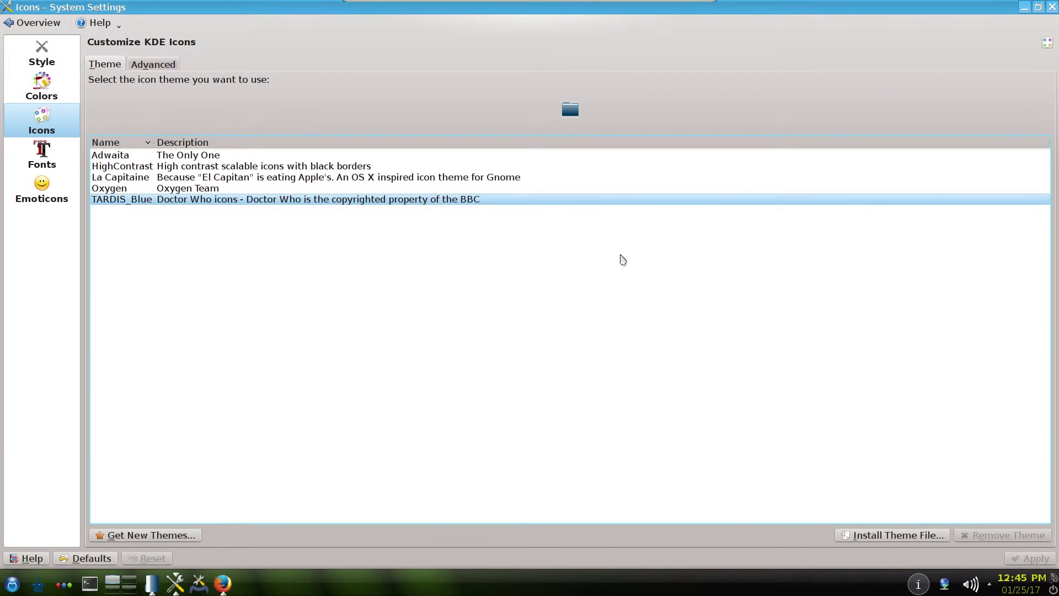
{"action": "left_click", "coordinate": [125, 587]}
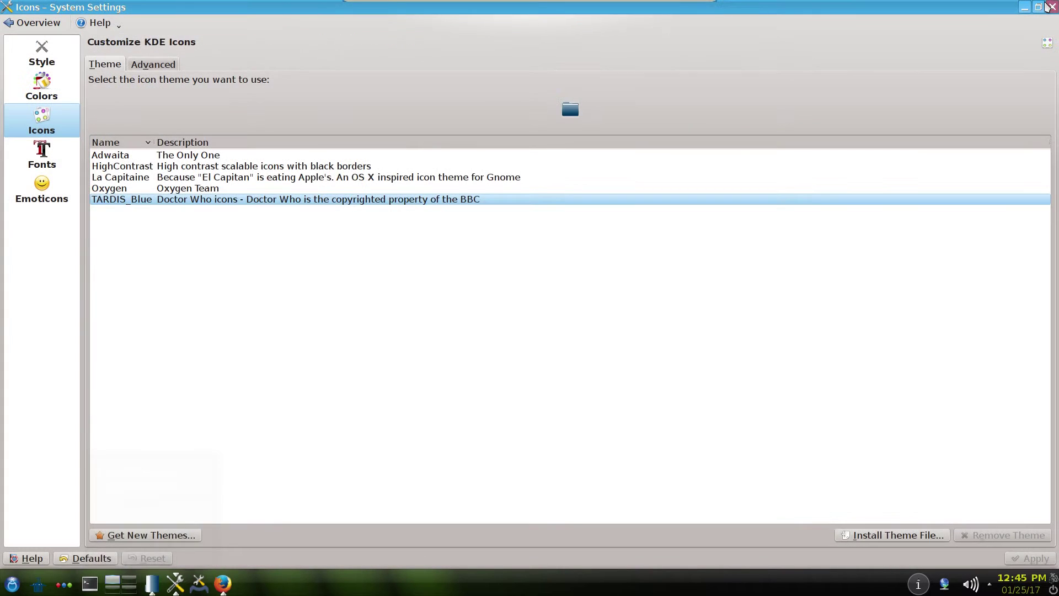
{"action": "left_click", "coordinate": [1048, 7]}
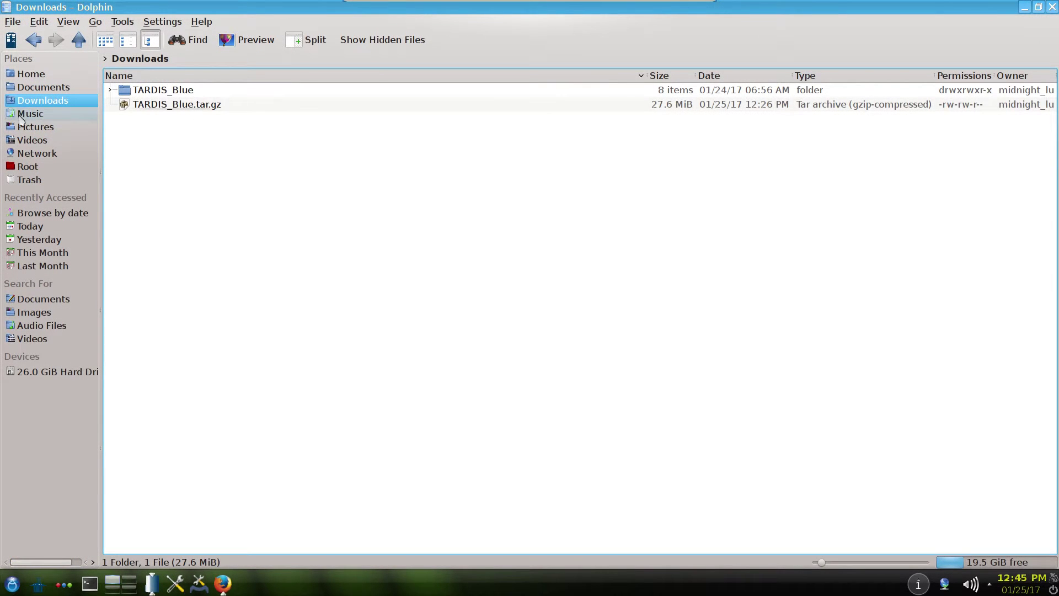
{"action": "left_click", "coordinate": [1053, 6]}
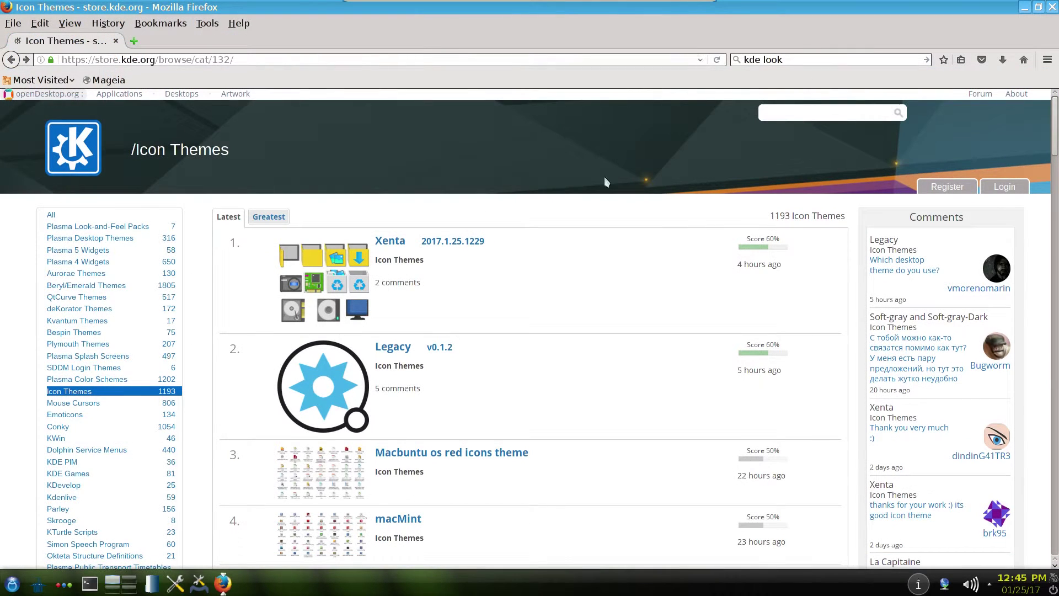
{"action": "left_click", "coordinate": [151, 583]}
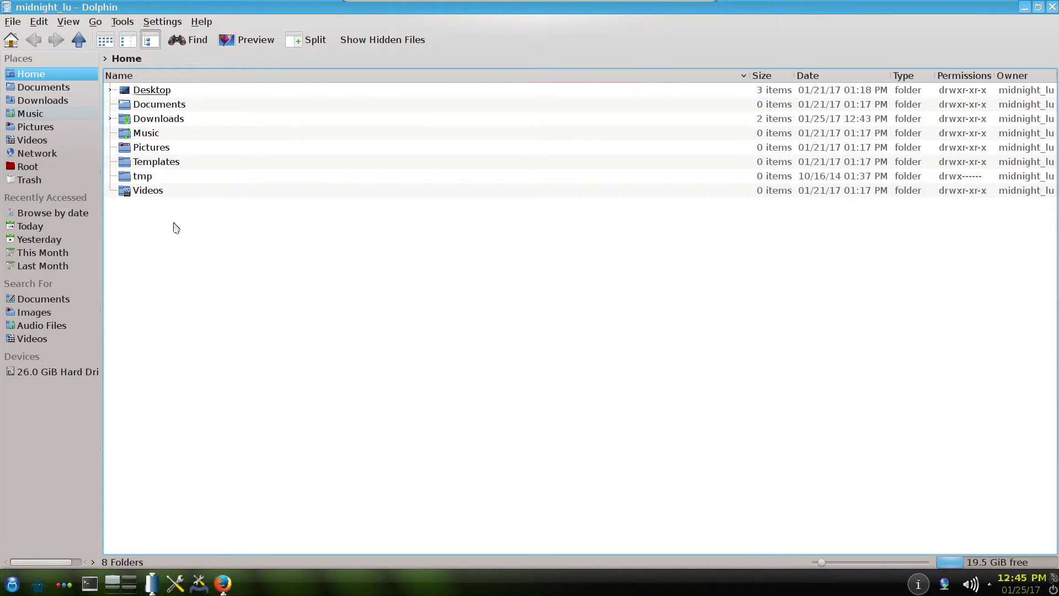
{"action": "left_click", "coordinate": [12, 582]}
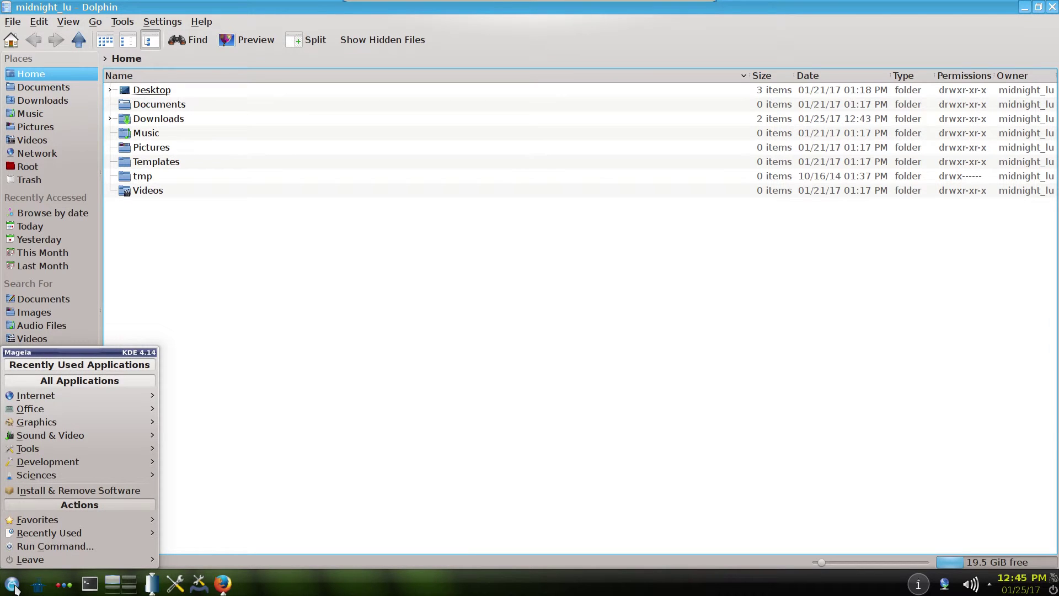
{"action": "mouse_move", "coordinate": [51, 561]}
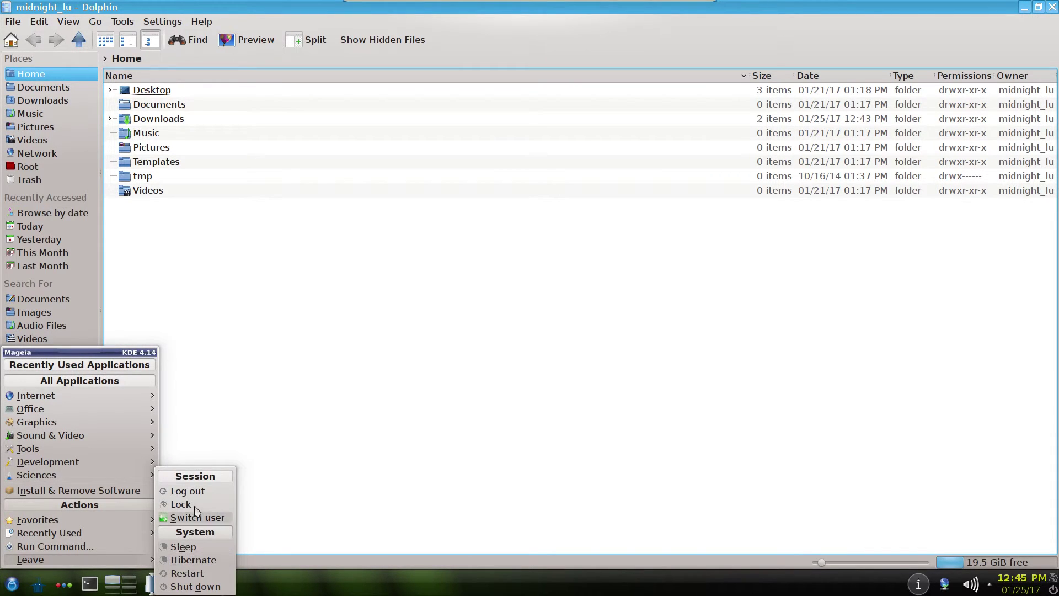
{"action": "left_click", "coordinate": [627, 326]}
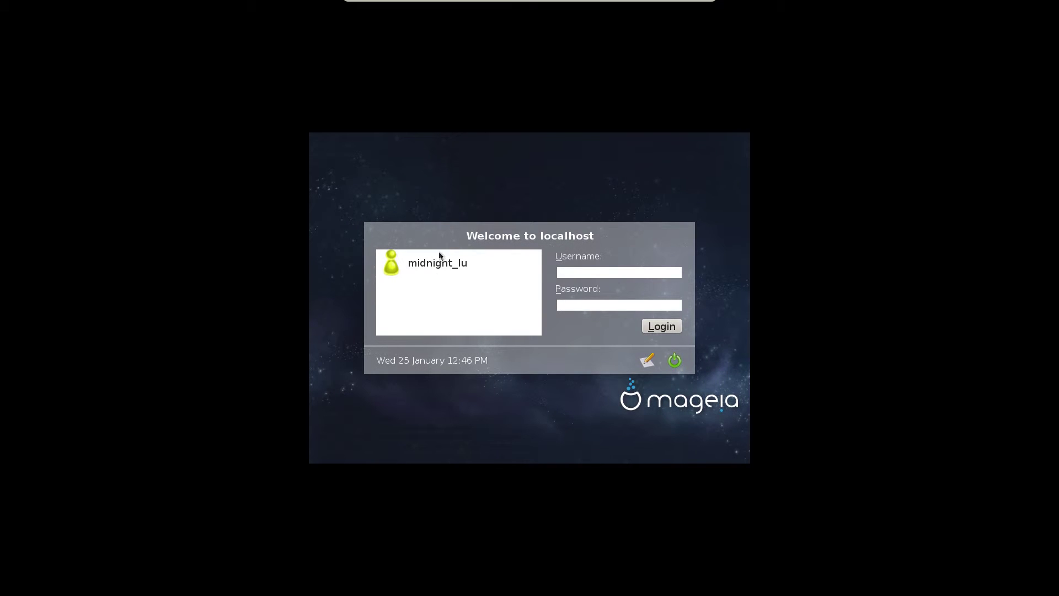
Log in to the user account with its password and reopen Dolphin
{"action": "left_click", "coordinate": [449, 263]}
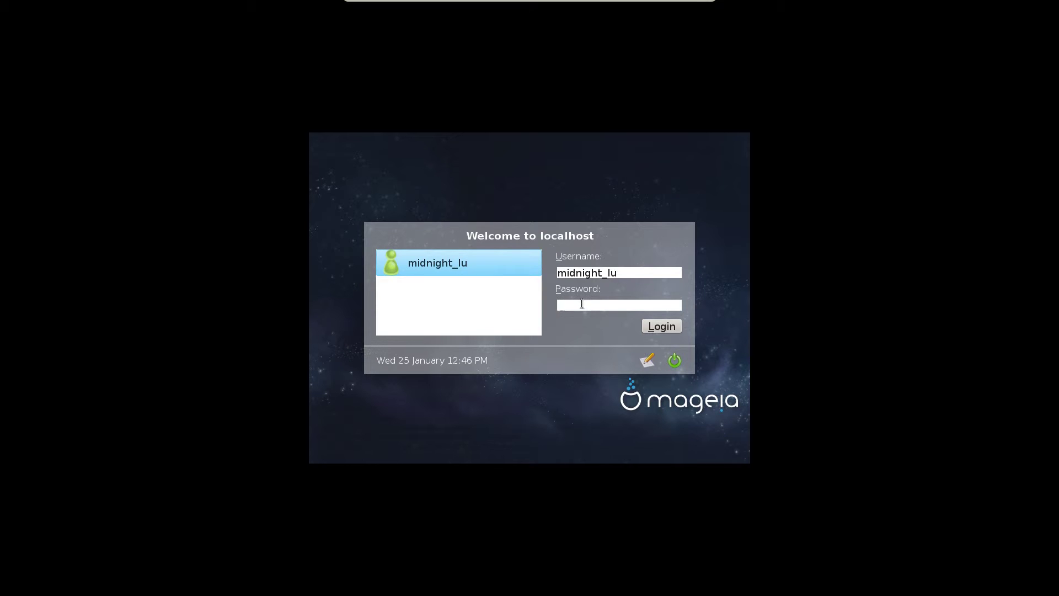
{"action": "type", "text": "****"}
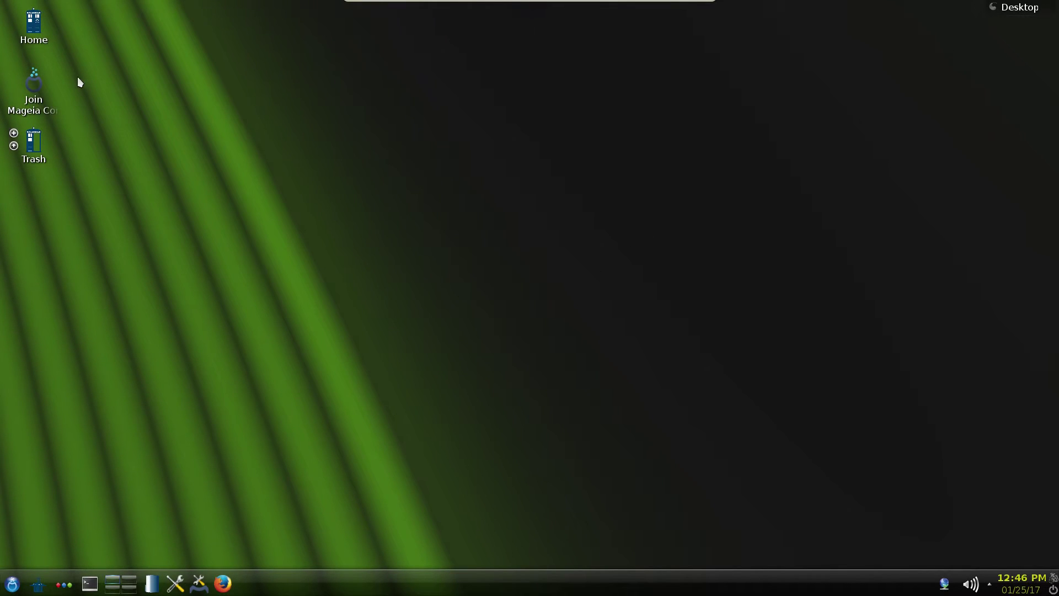
{"action": "left_click", "coordinate": [152, 587]}
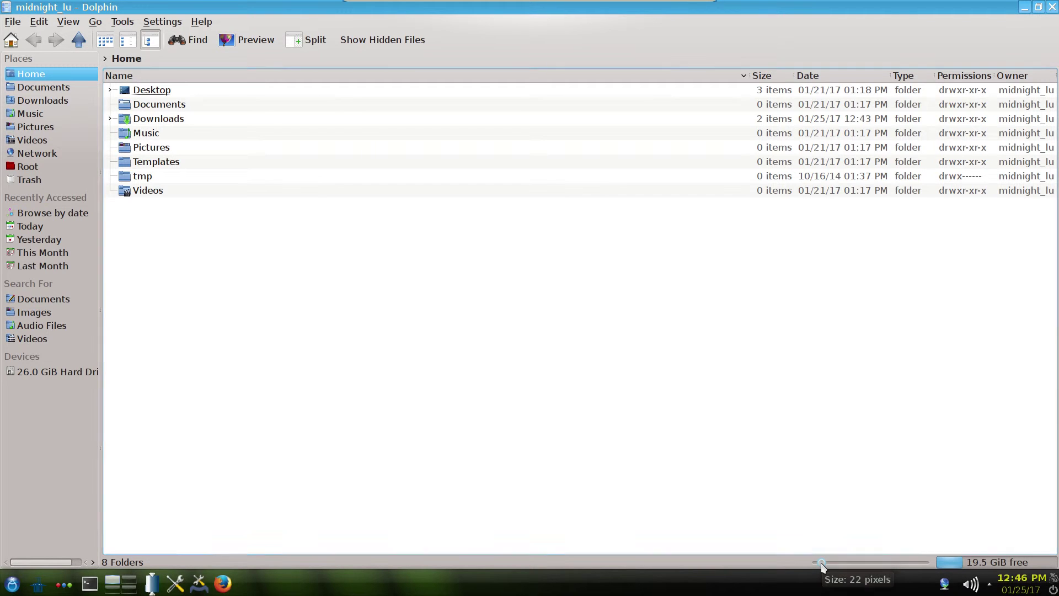
Enlarge the file icons to 32 pixels and set the Places icons to Medium
{"action": "left_click_drag", "start_coordinate": [822, 564], "coordinate": [829, 564]}
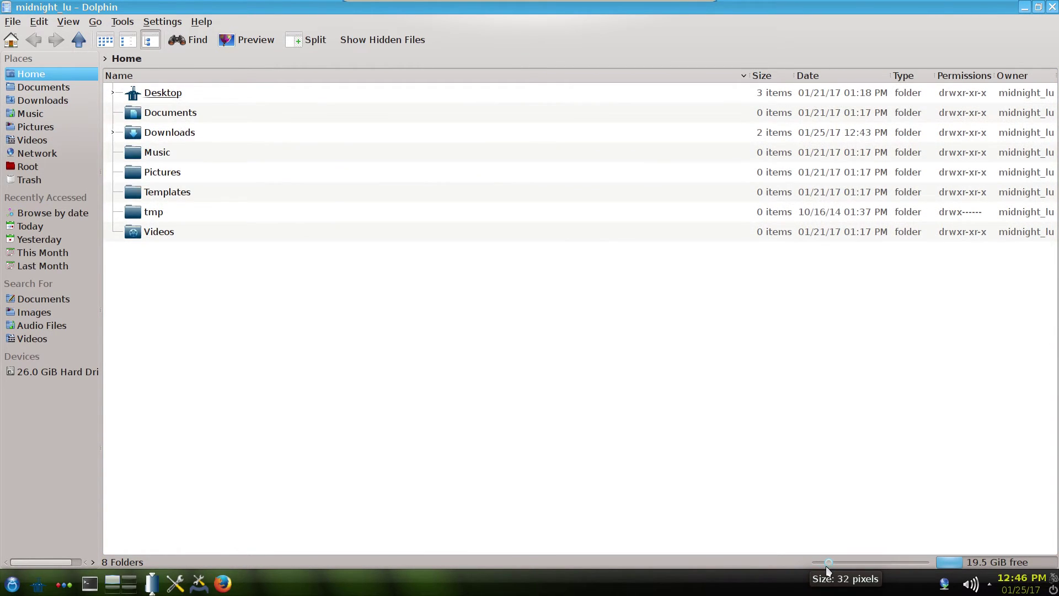
{"action": "right_click", "coordinate": [50, 104]}
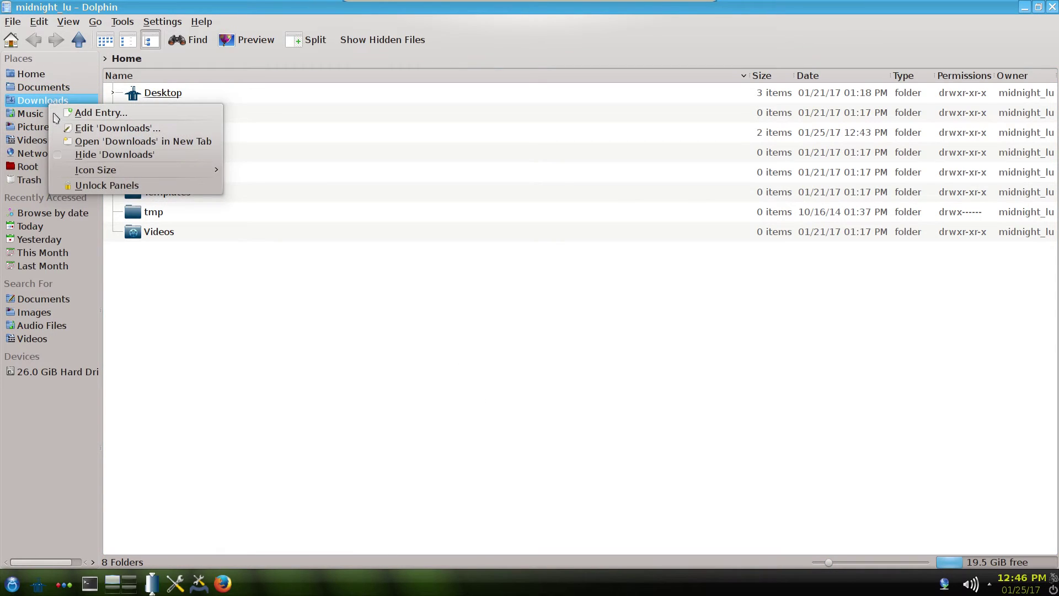
{"action": "left_click", "coordinate": [288, 367]}
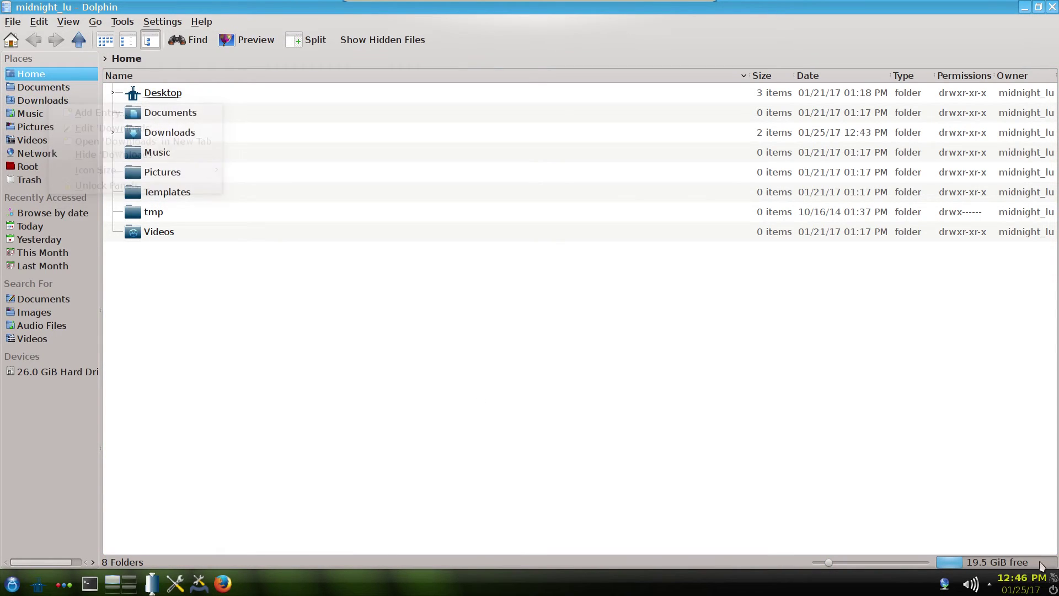
{"action": "right_click", "coordinate": [13, 126]}
{"action": "mouse_move", "coordinate": [54, 193]}
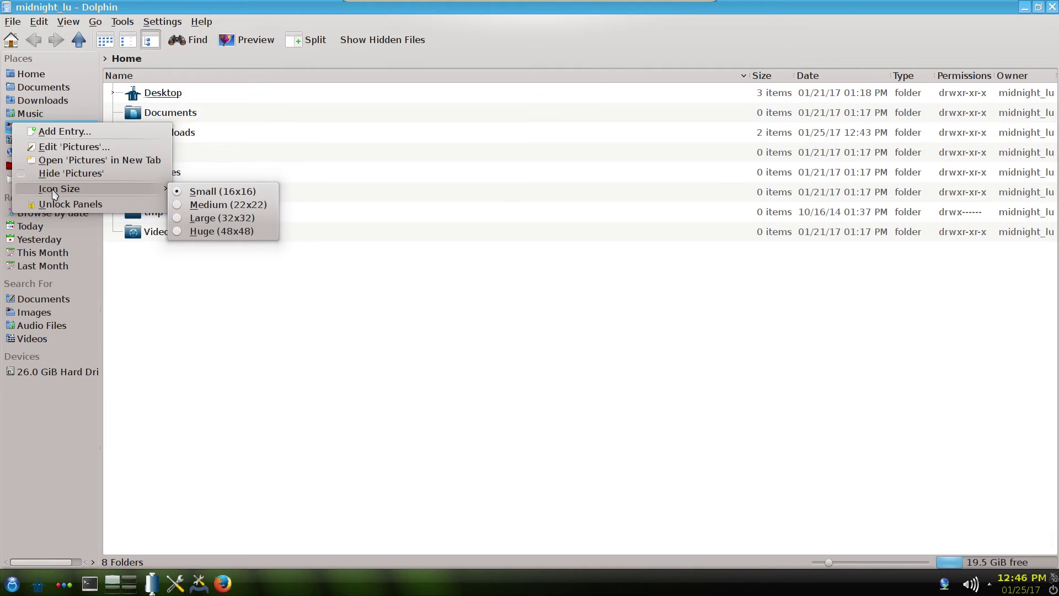
{"action": "left_click", "coordinate": [232, 205]}
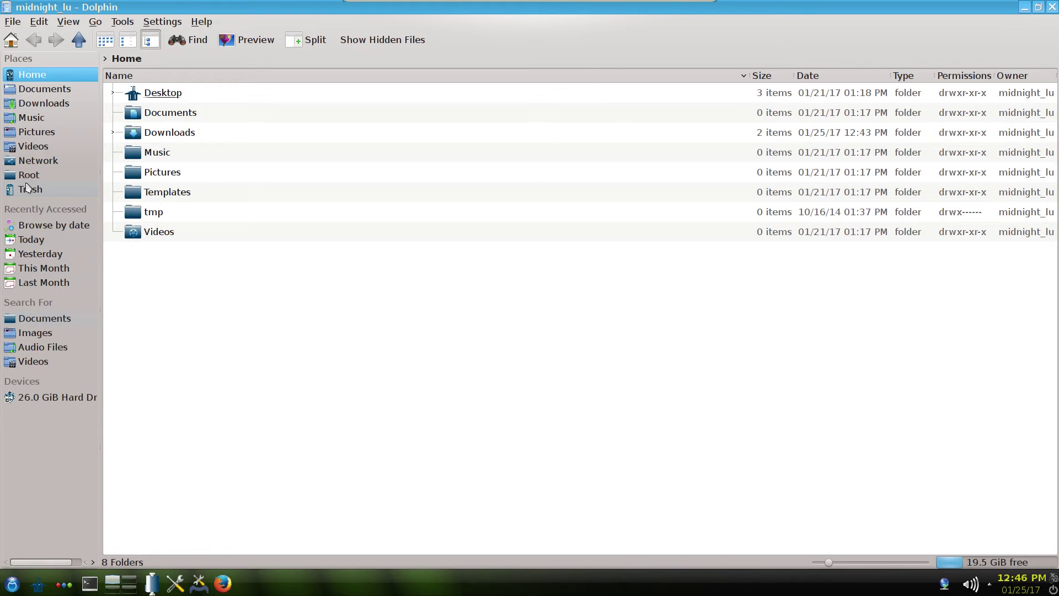
Try Large Places icons, then settle on Small (16x16)
{"action": "right_click", "coordinate": [41, 148]}
{"action": "mouse_move", "coordinate": [80, 216]}
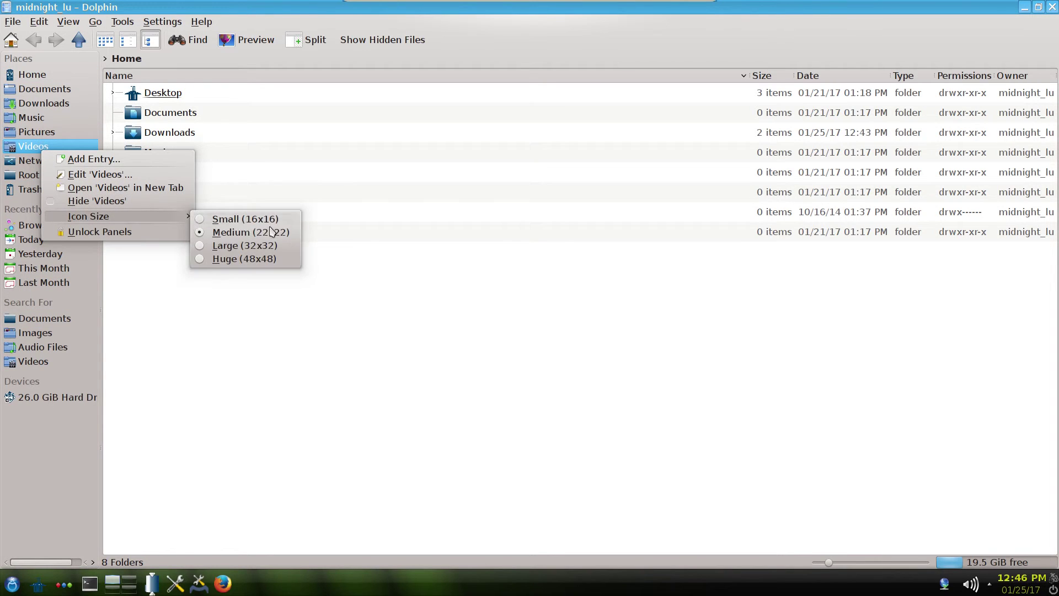
{"action": "left_click", "coordinate": [242, 247]}
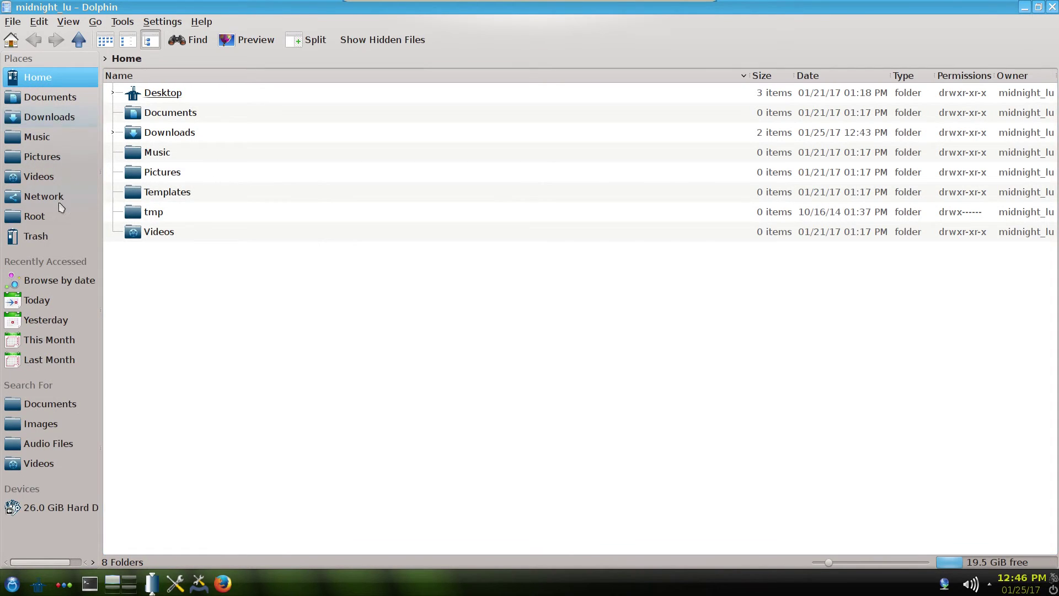
{"action": "left_click", "coordinate": [126, 250]}
{"action": "right_click", "coordinate": [37, 197]}
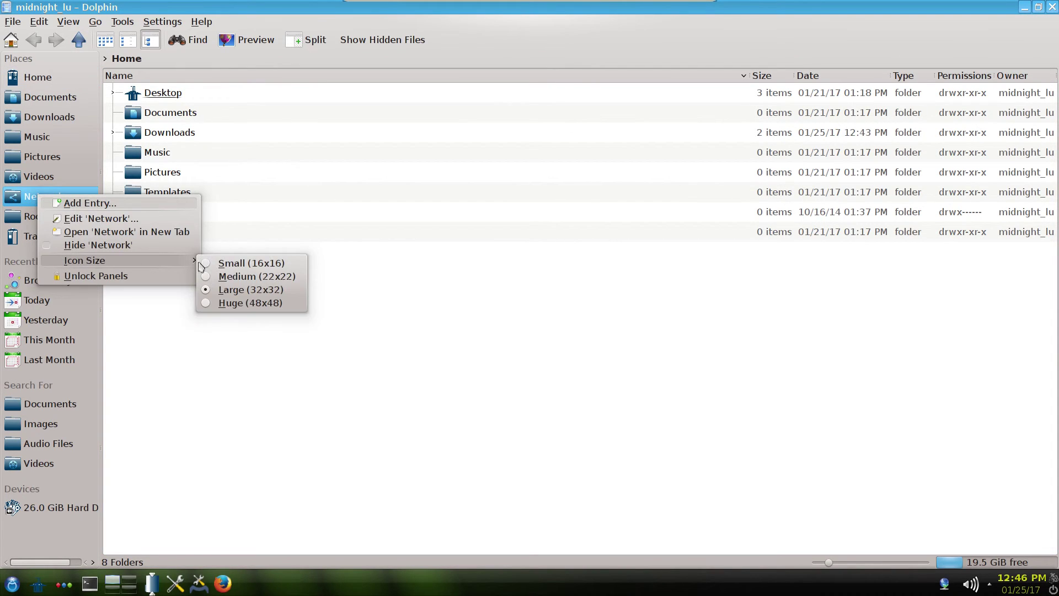
{"action": "left_click", "coordinate": [202, 264]}
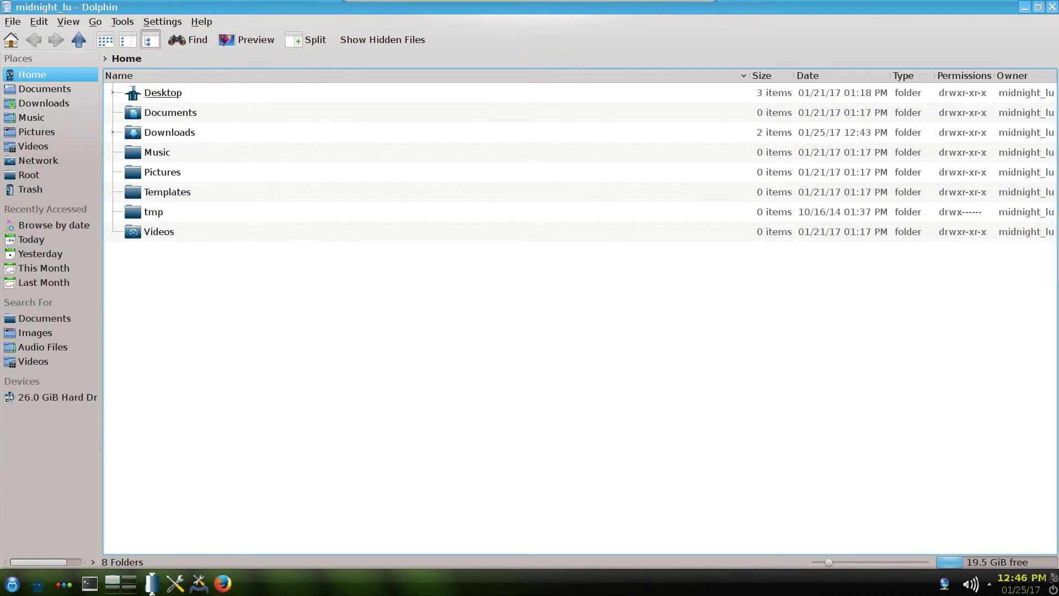
Preview the Oxygen and La Capitaine icon themes, then apply TARDIS_Blue
{"action": "left_click", "coordinate": [176, 583]}
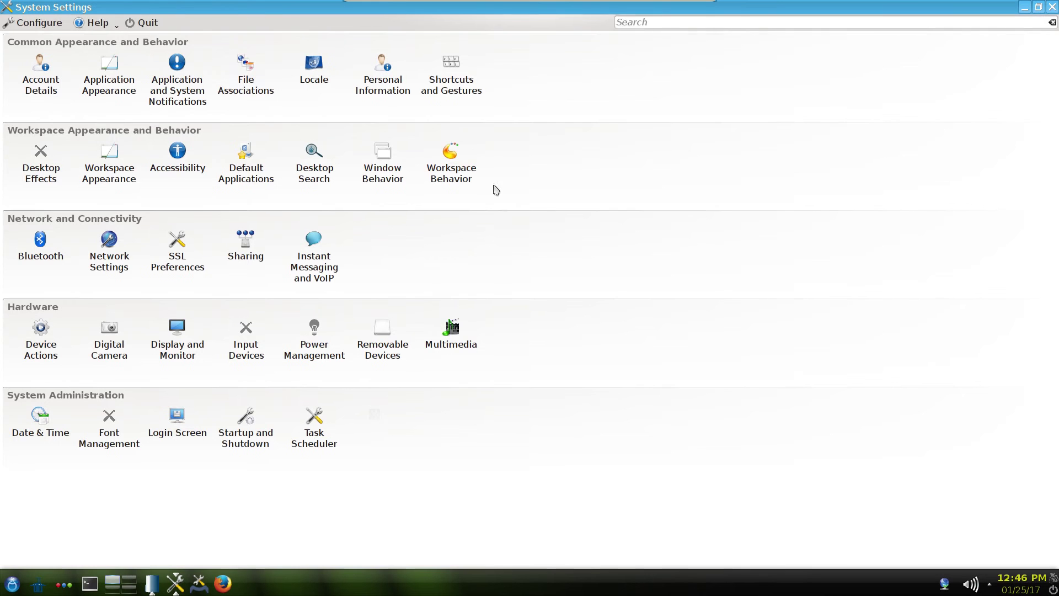
{"action": "left_click", "coordinate": [97, 84]}
{"action": "left_click", "coordinate": [41, 153]}
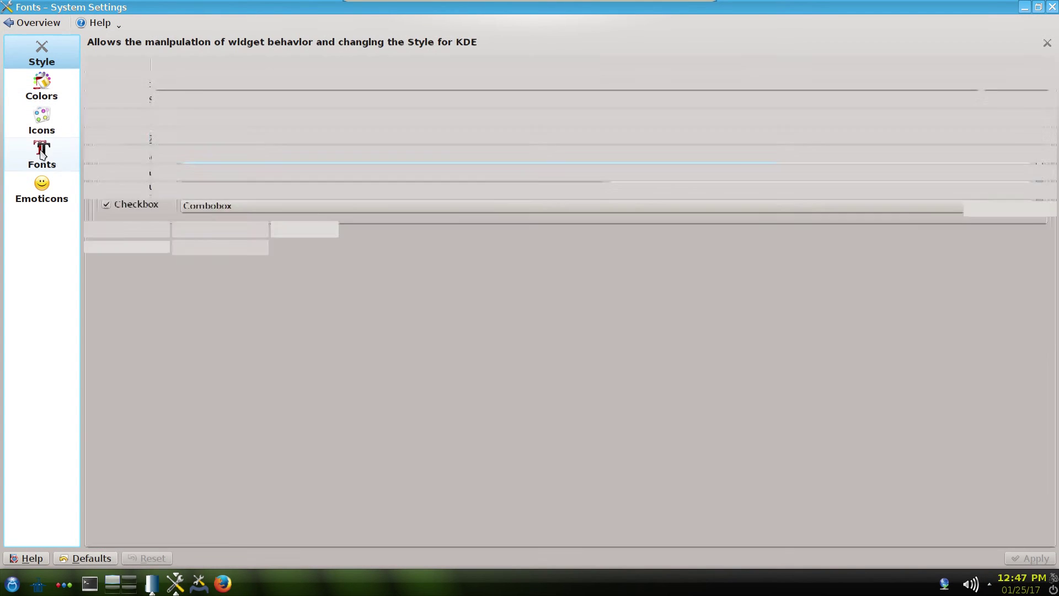
{"action": "left_click", "coordinate": [42, 121]}
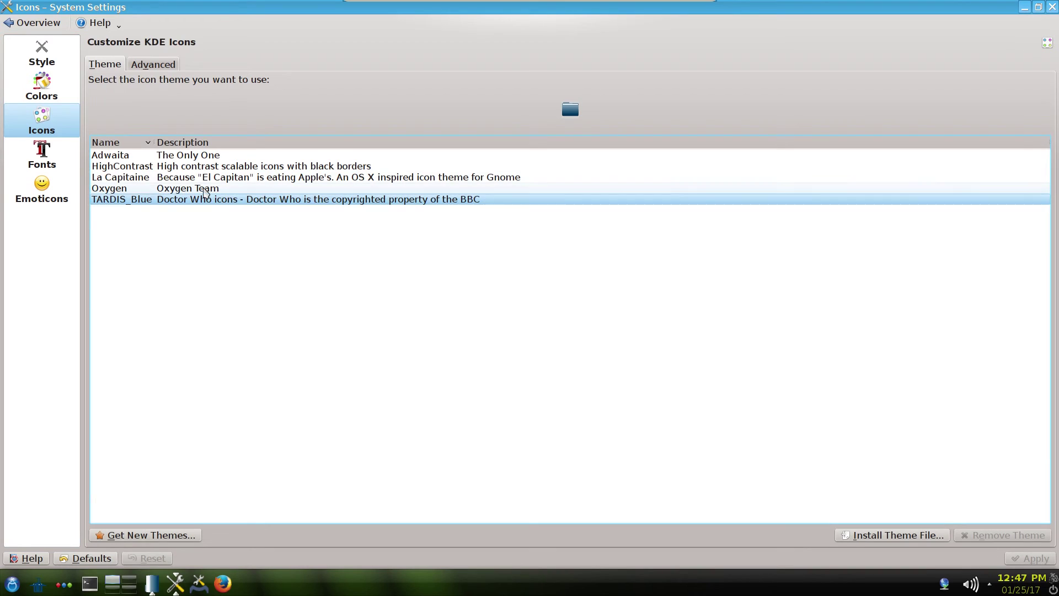
{"action": "left_click", "coordinate": [204, 191]}
{"action": "left_click", "coordinate": [219, 178]}
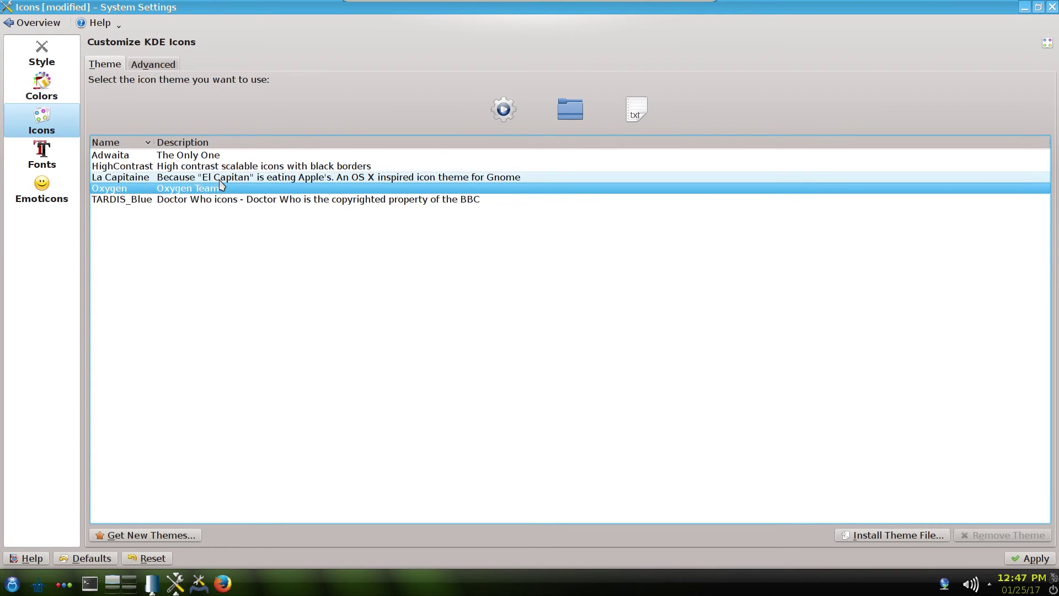
{"action": "left_click", "coordinate": [177, 201]}
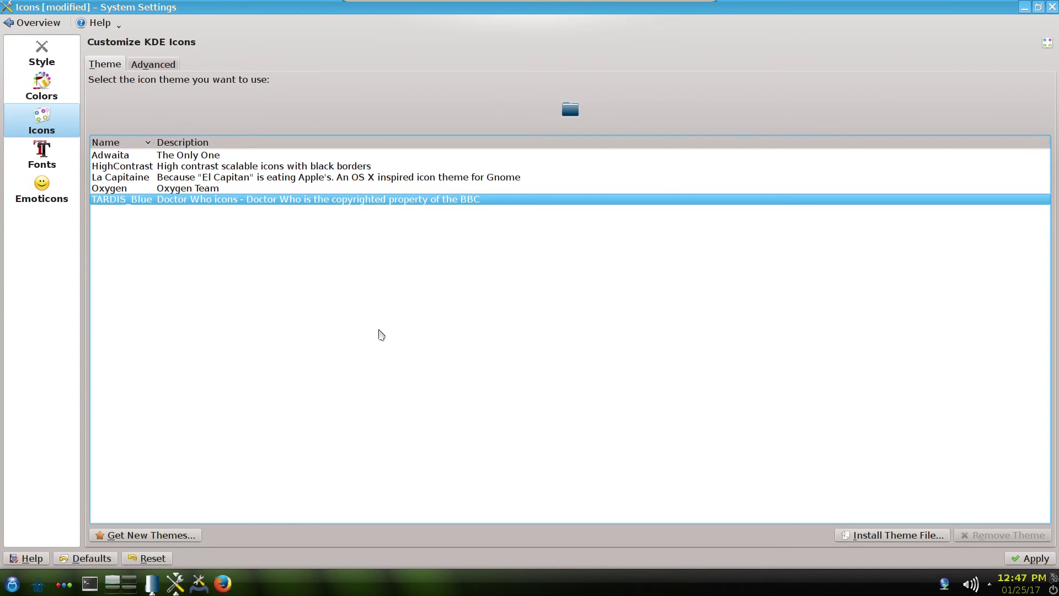
{"action": "left_click", "coordinate": [1030, 558]}
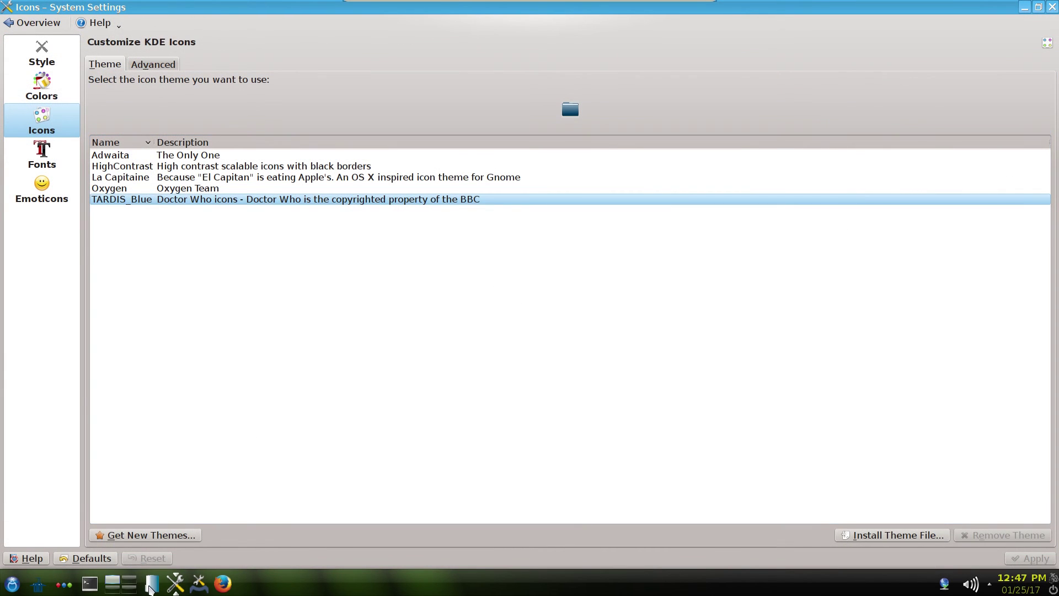
Check the TARDIS icons in Dolphin and the application launcher
{"action": "key", "text": "alt+Tab"}
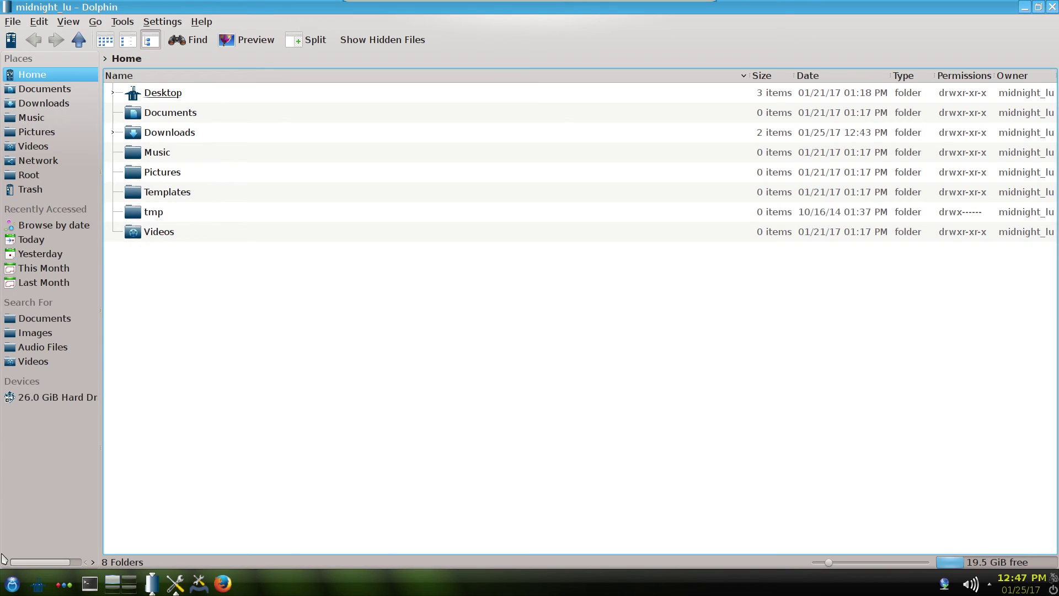
{"action": "left_click", "coordinate": [13, 583]}
{"action": "mouse_move", "coordinate": [57, 441]}
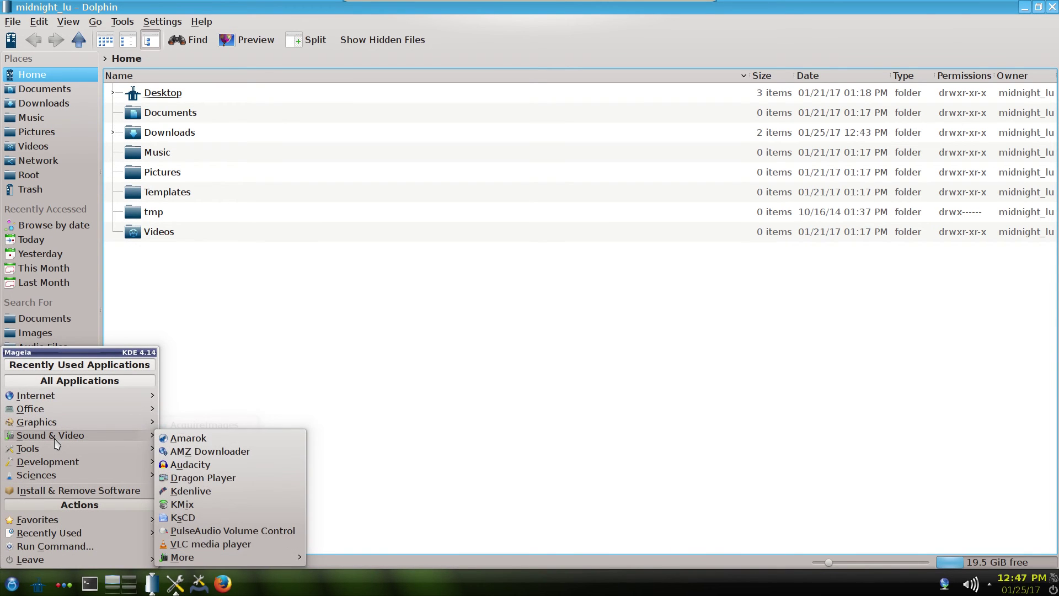
{"action": "left_click", "coordinate": [608, 392]}
Close System Settings and dismiss the launcher, leaving the bare desktop
{"action": "key", "text": "alt+Tab"}
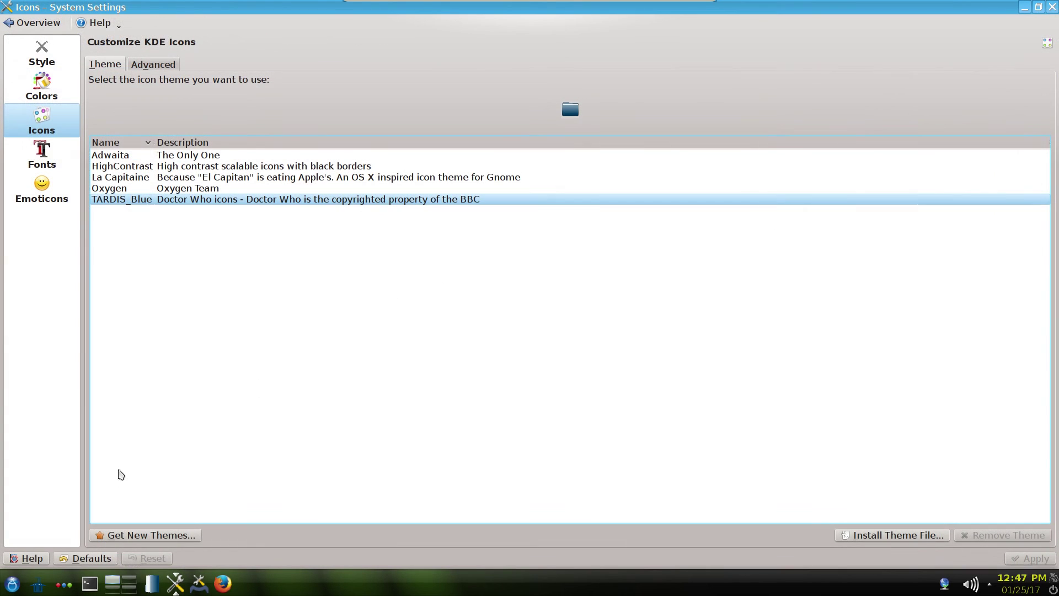
{"action": "key", "text": "ctrl+F12"}
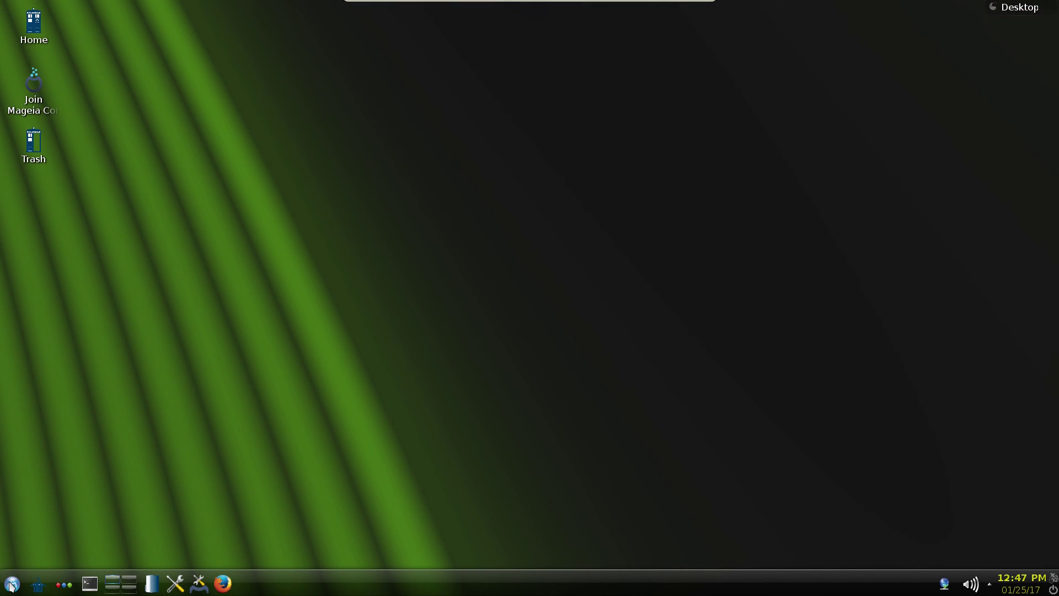
{"action": "left_click", "coordinate": [11, 586]}
{"action": "left_click", "coordinate": [604, 359]}
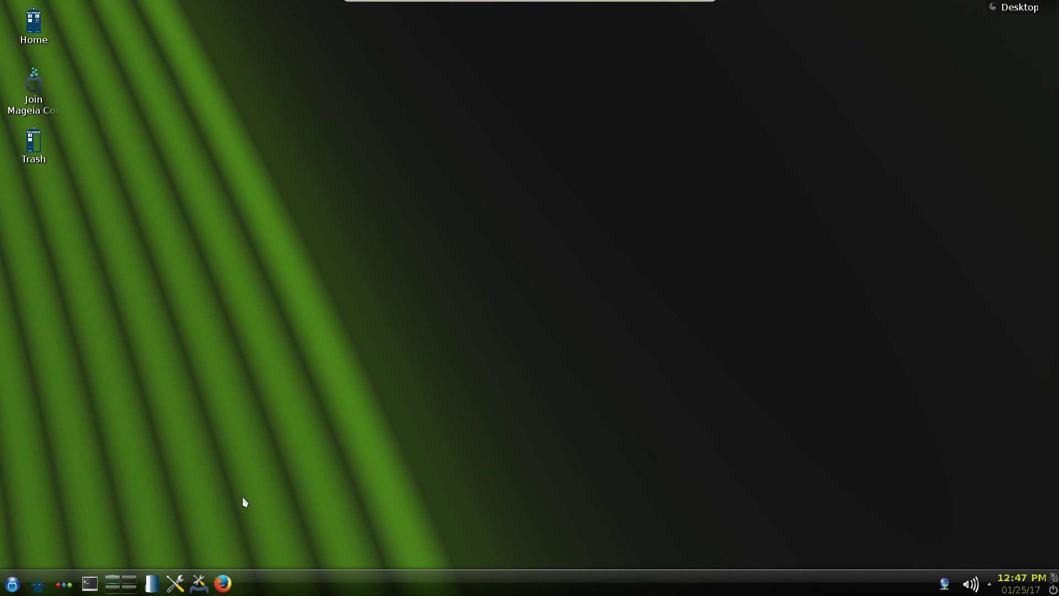